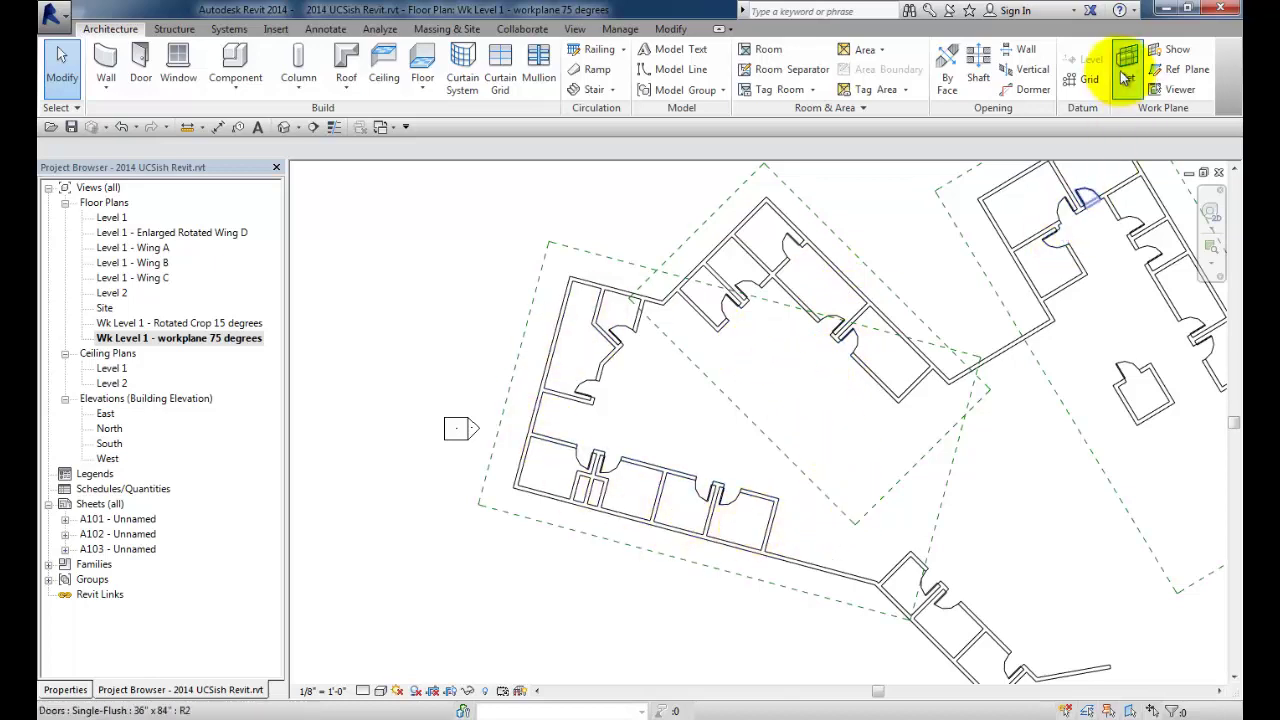
Show the active work plane grid over the angled wing of the floor plan.
{"action": "left_click", "coordinate": [1168, 50]}
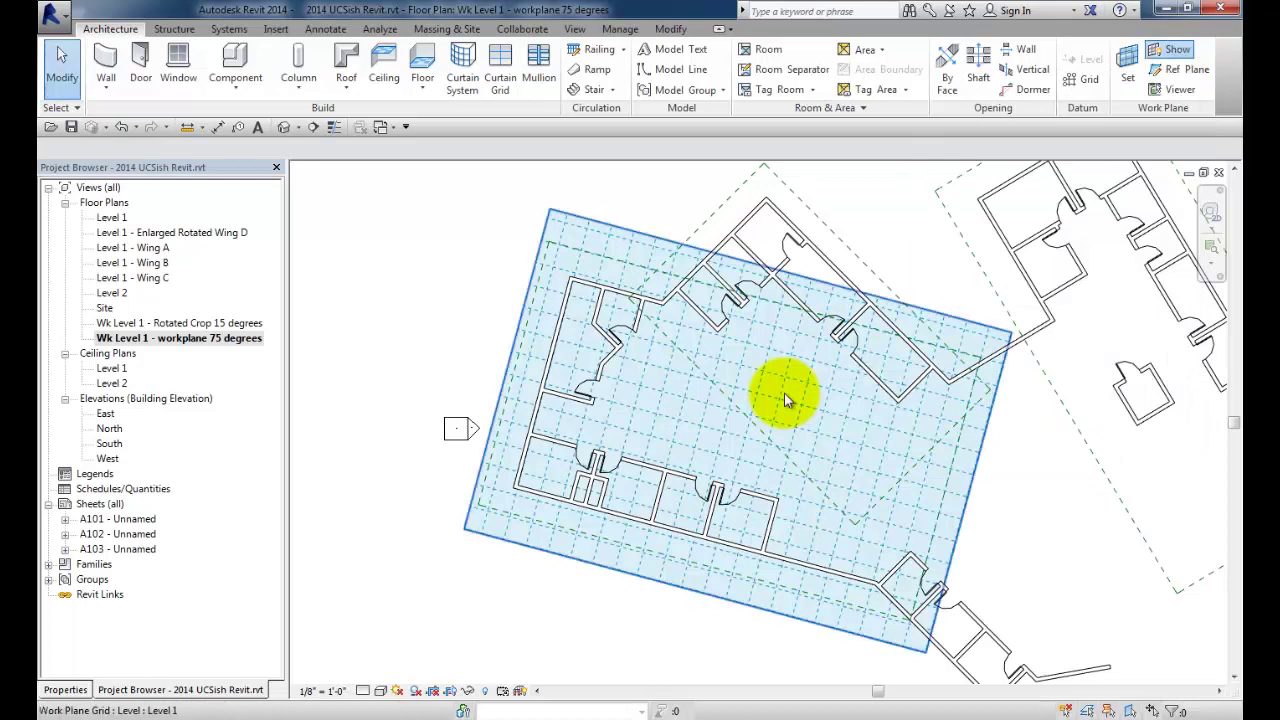
Select the work plane grid and rotate it square to the sheet.
{"action": "left_click", "coordinate": [645, 238]}
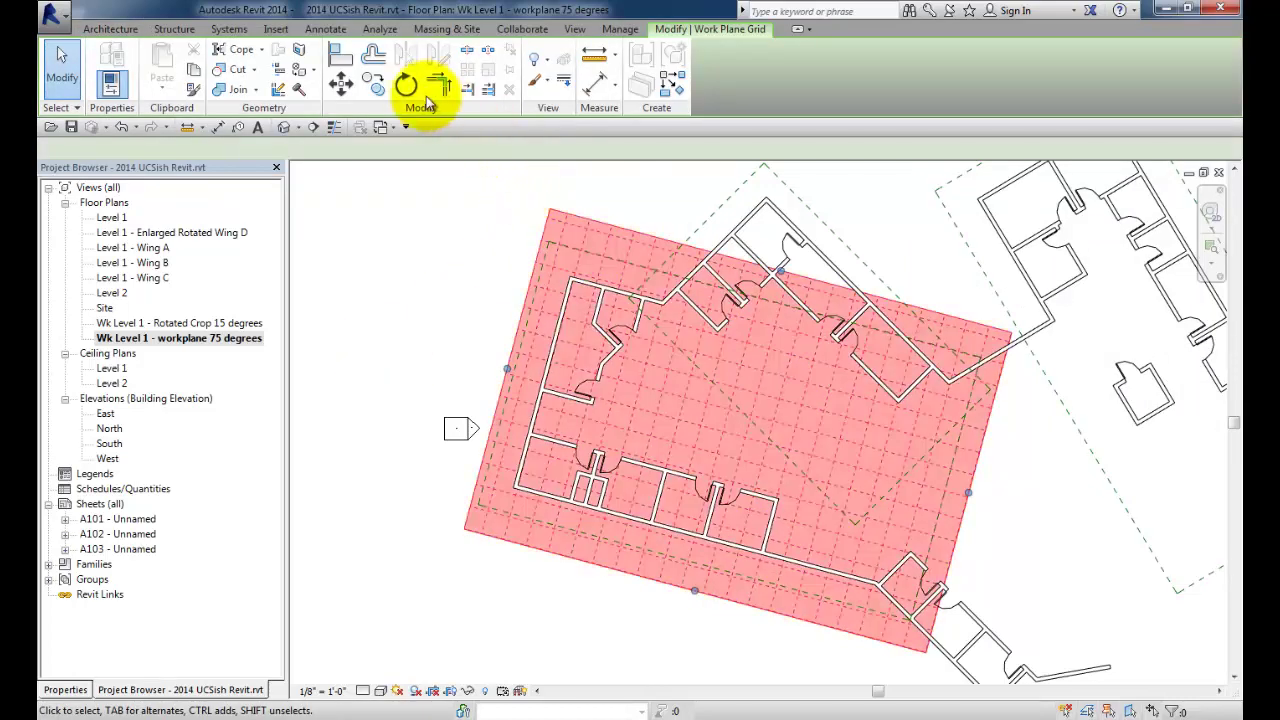
{"action": "left_click", "coordinate": [405, 86]}
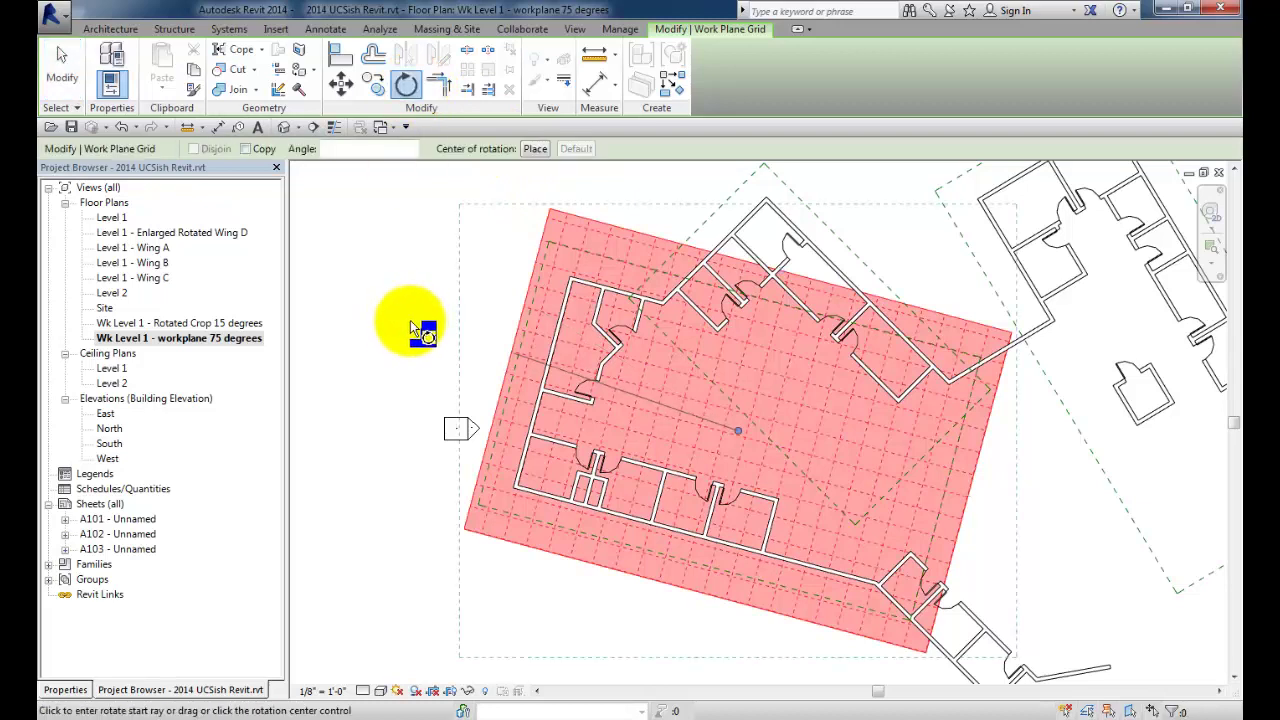
{"action": "left_click", "coordinate": [403, 340]}
{"action": "type", "text": "15"}
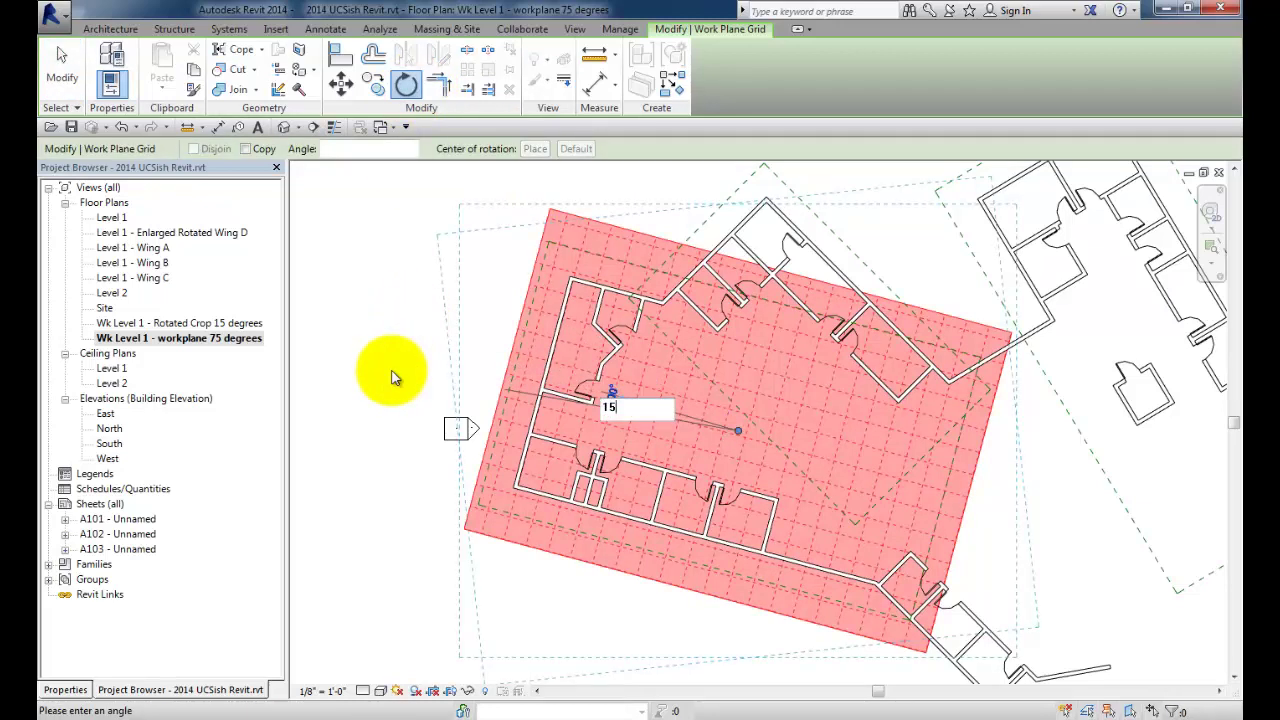
{"action": "key", "text": "Return"}
{"action": "key", "text": "Escape"}
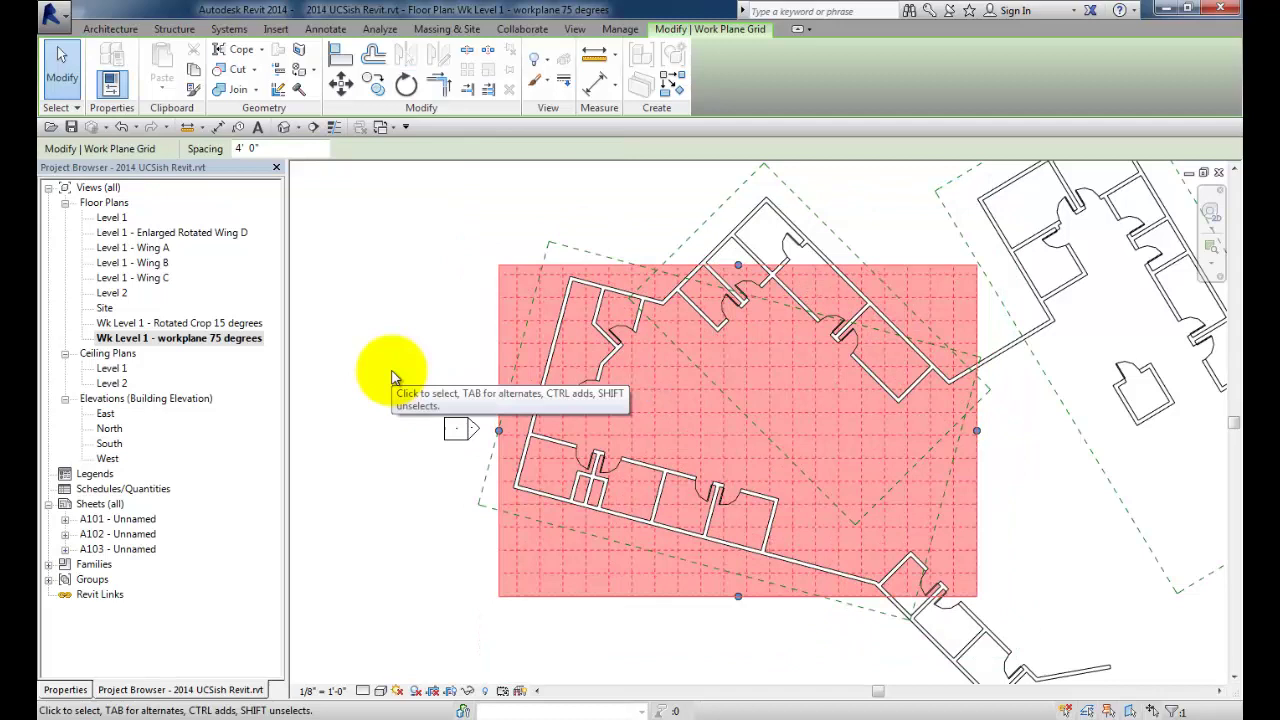
{"action": "mouse_move", "coordinate": [503, 432]}
{"action": "left_mouse_down"}
{"action": "mouse_move", "coordinate": [560, 435]}
{"action": "mouse_move", "coordinate": [476, 432]}
{"action": "mouse_move", "coordinate": [493, 432]}
{"action": "left_mouse_up"}
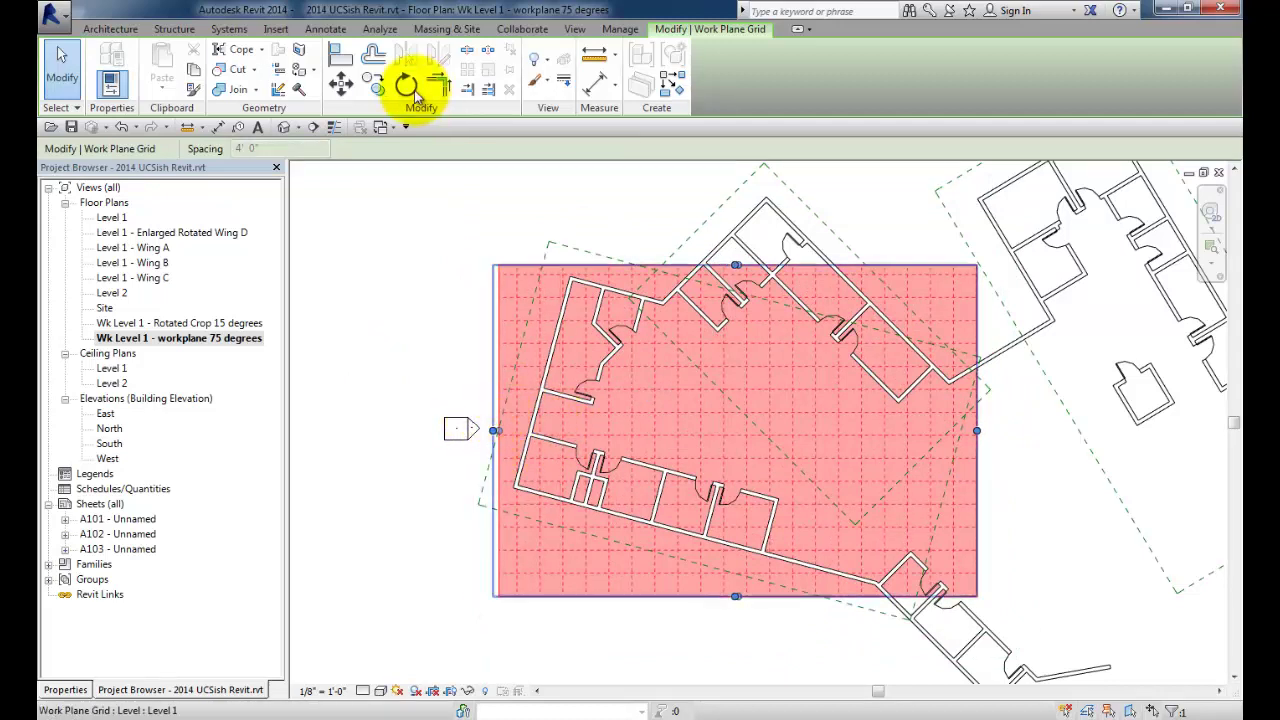
Rotate the work plane grid 15° to line up with the wing's walls.
{"action": "left_click", "coordinate": [412, 88]}
{"action": "left_click", "coordinate": [418, 382]}
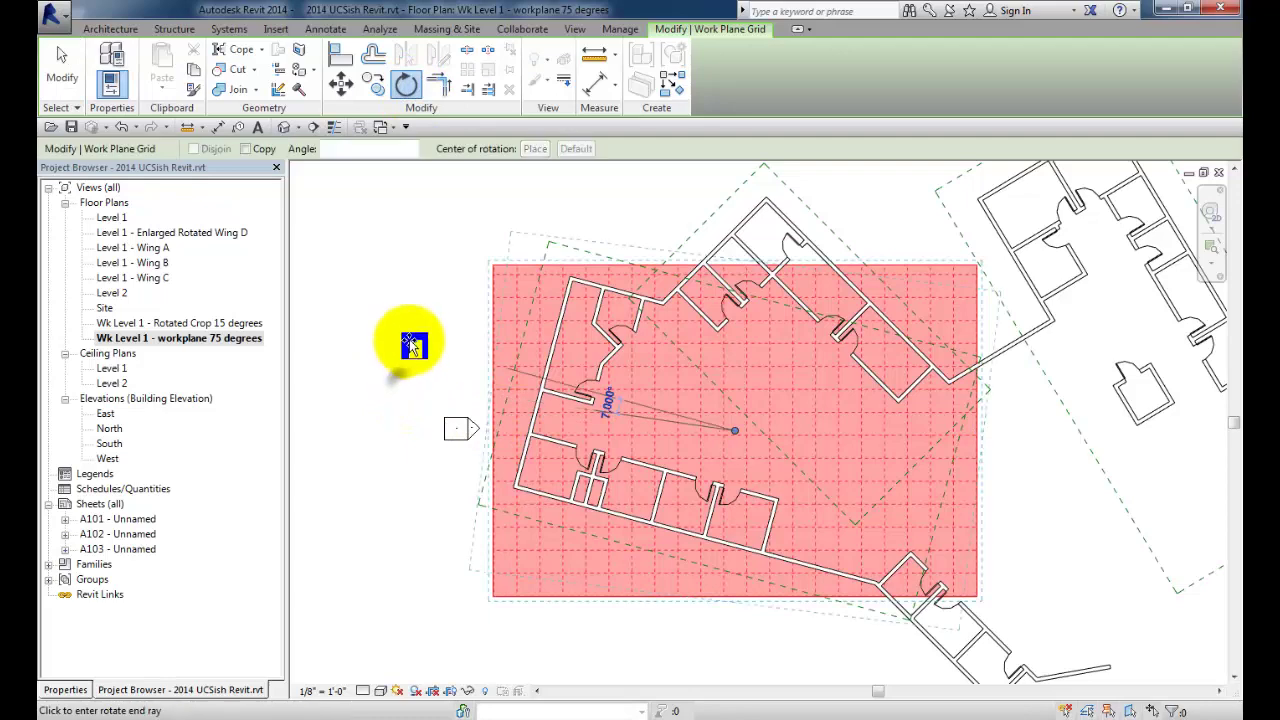
{"action": "type", "text": "15"}
{"action": "key", "text": "Return"}
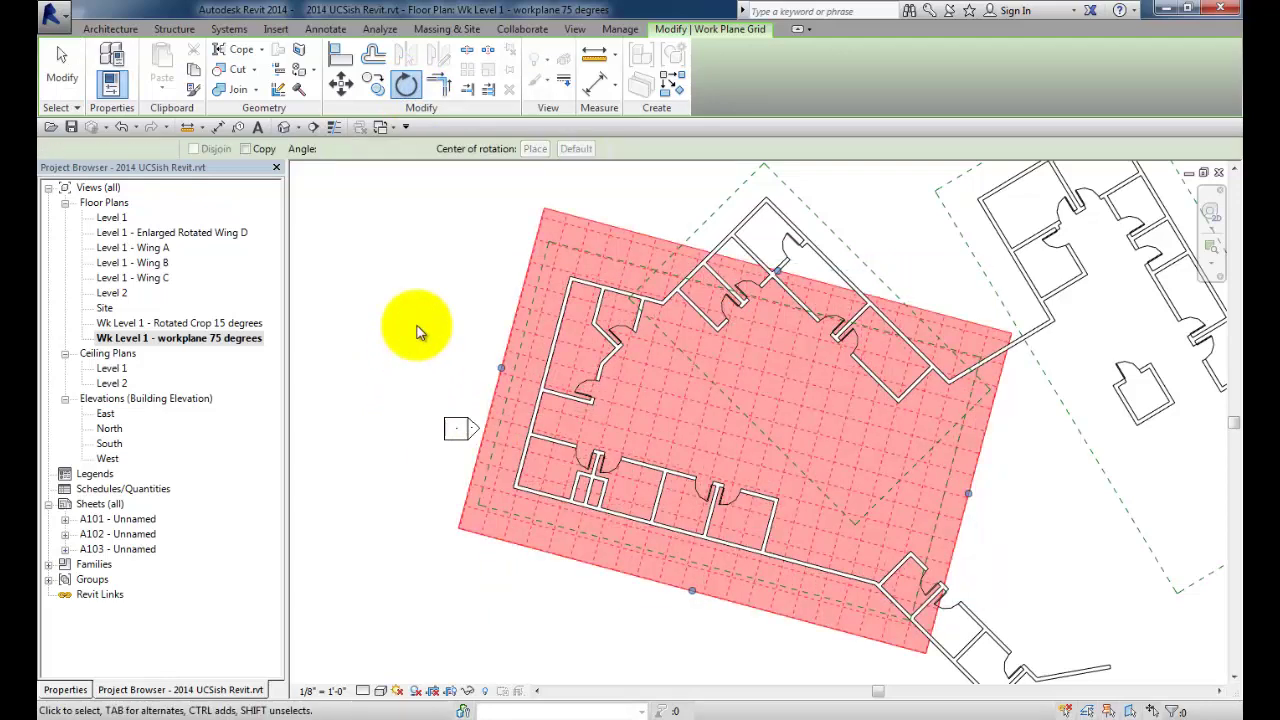
Draw a rectangle of walls on the grid, with a dividing wall from the top wall's midpoint.
{"action": "left_click", "coordinate": [323, 387]}
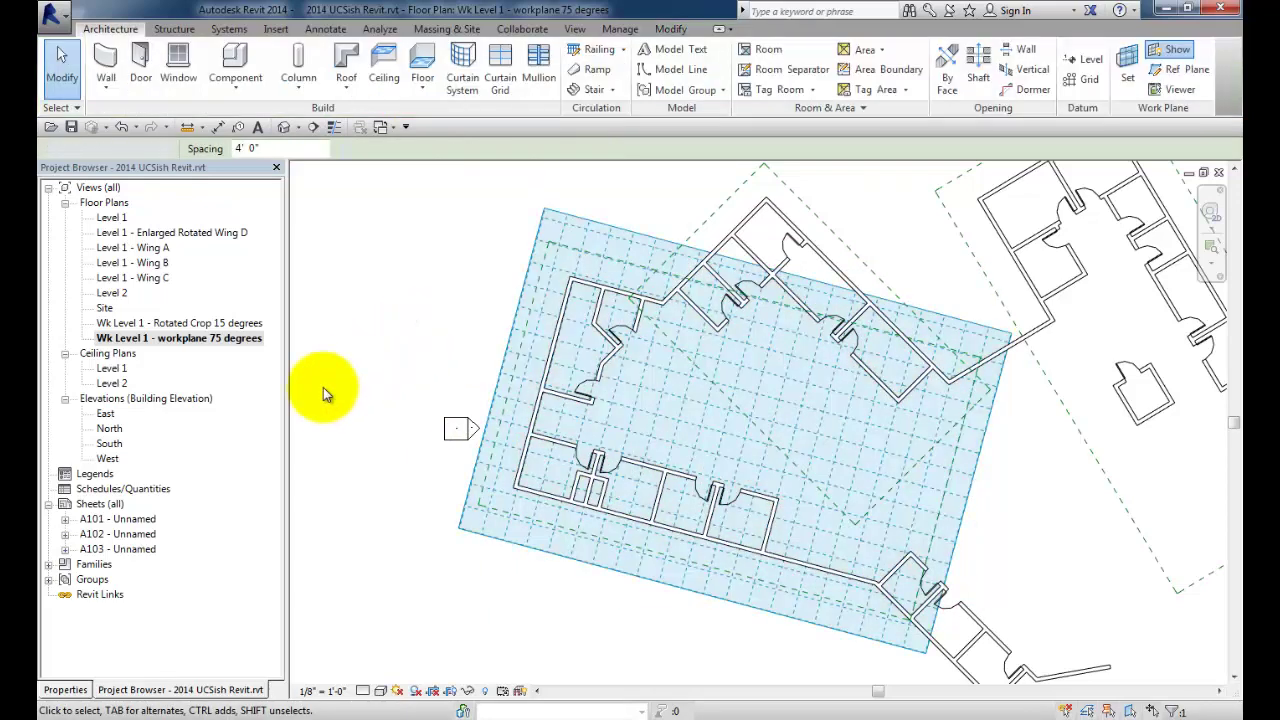
{"action": "left_click", "coordinate": [116, 62]}
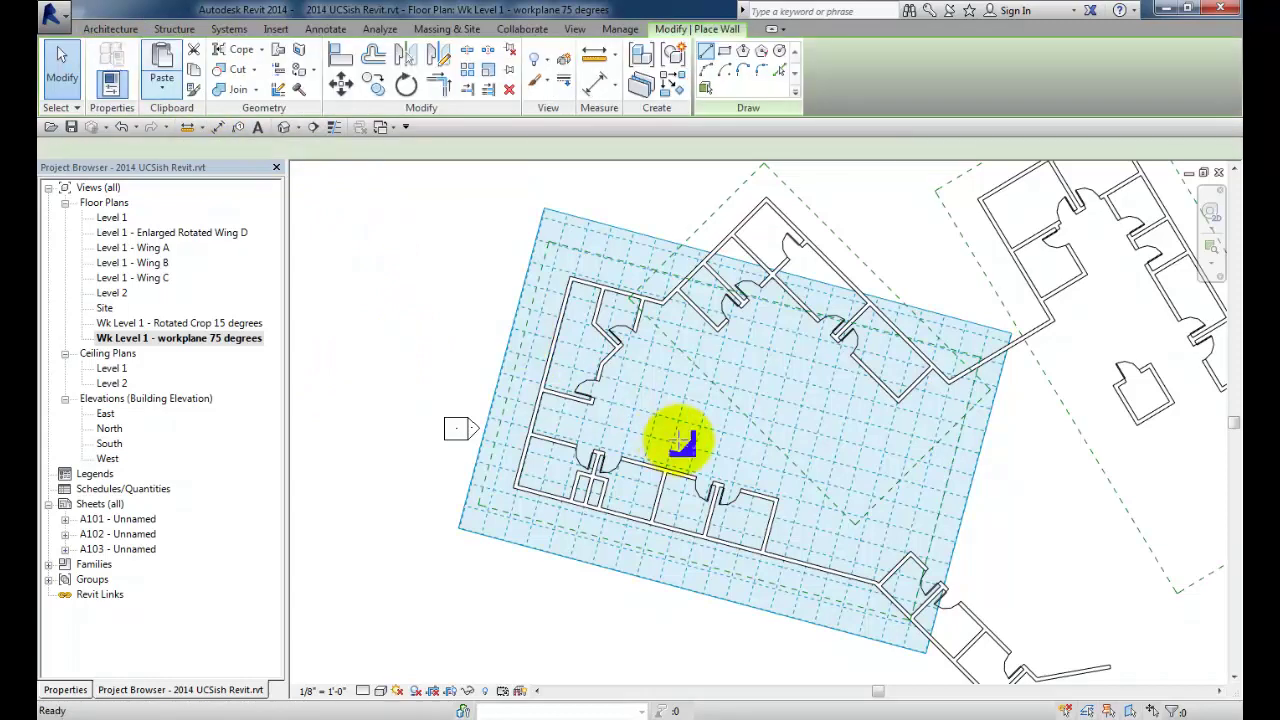
{"action": "left_click", "coordinate": [657, 421]}
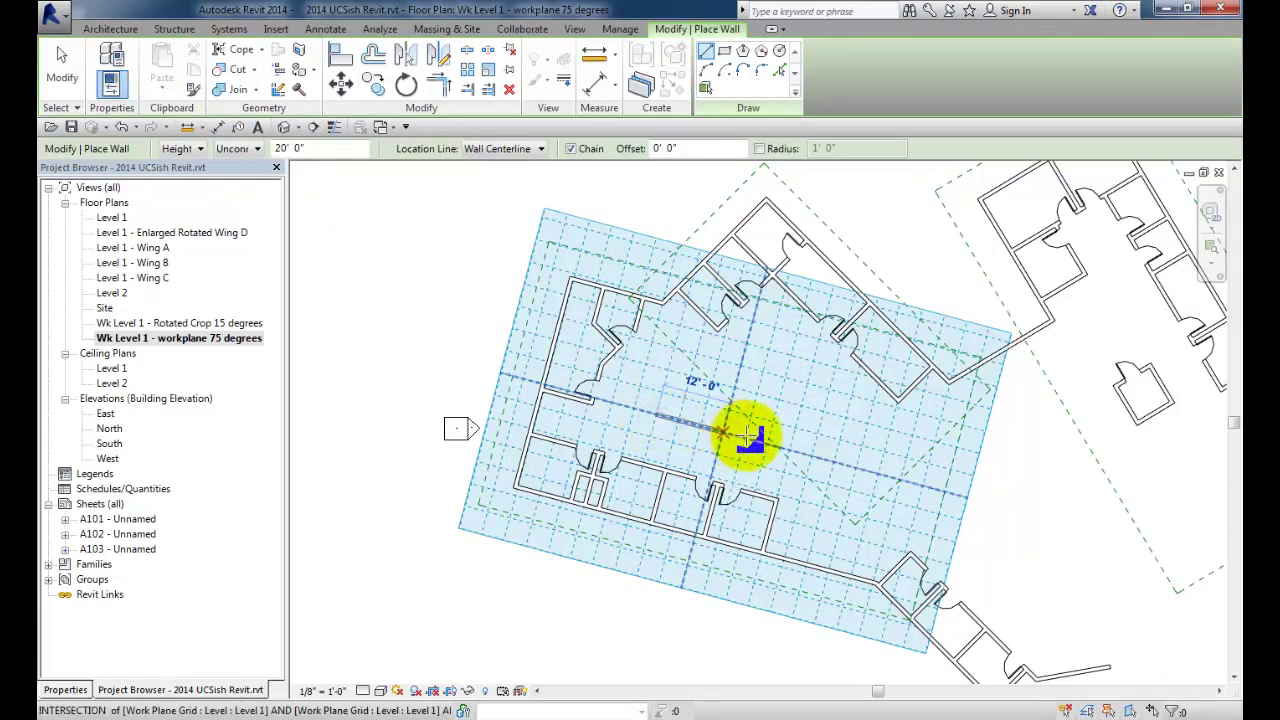
{"action": "left_click", "coordinate": [800, 425]}
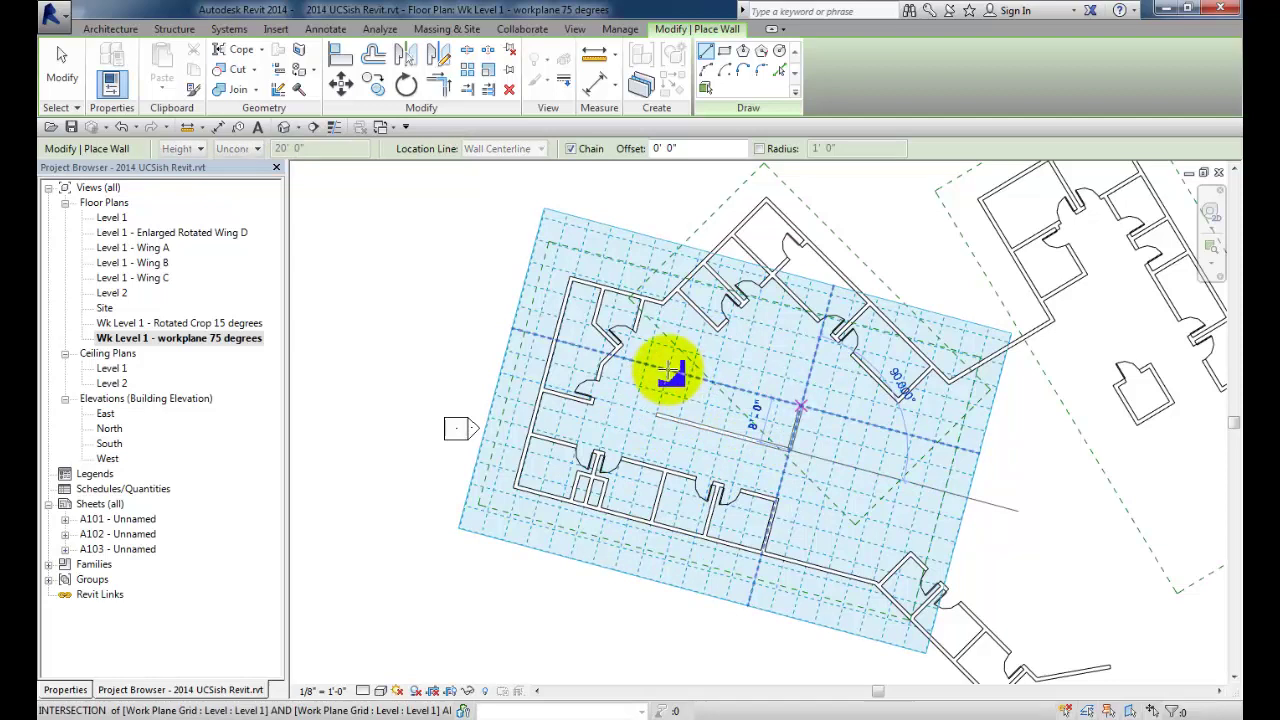
{"action": "left_click", "coordinate": [668, 372]}
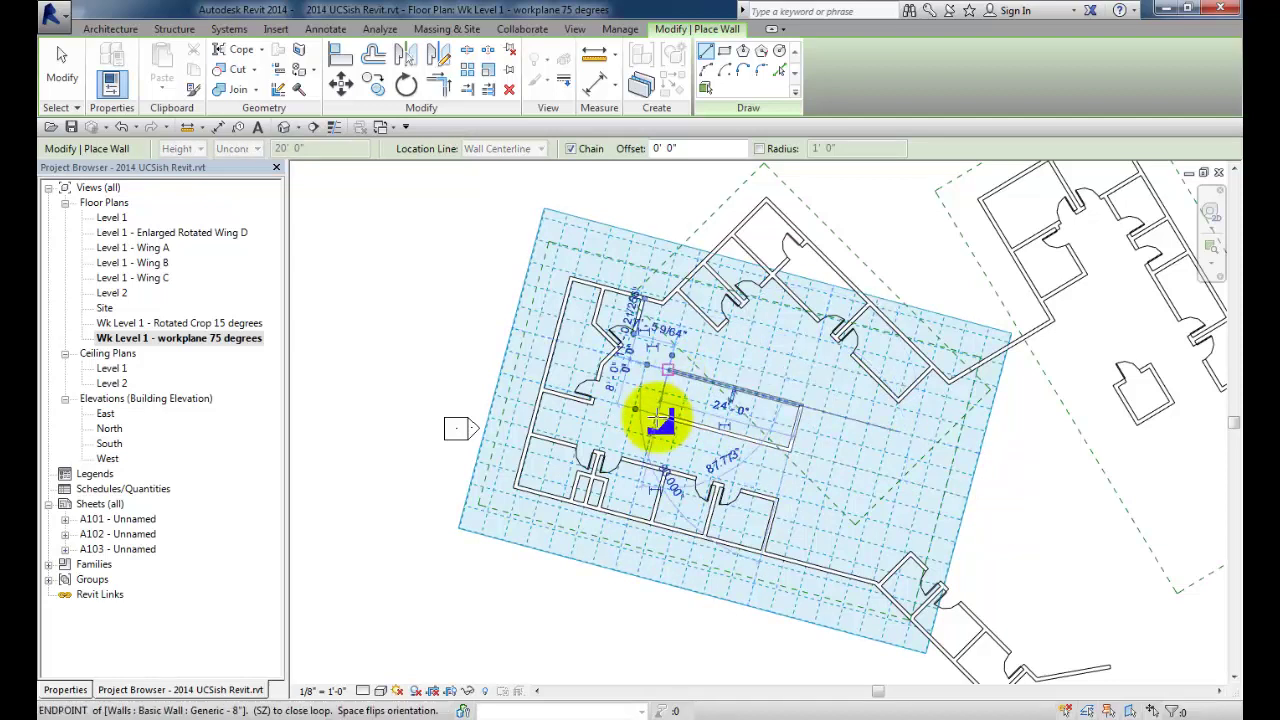
{"action": "left_click", "coordinate": [657, 416]}
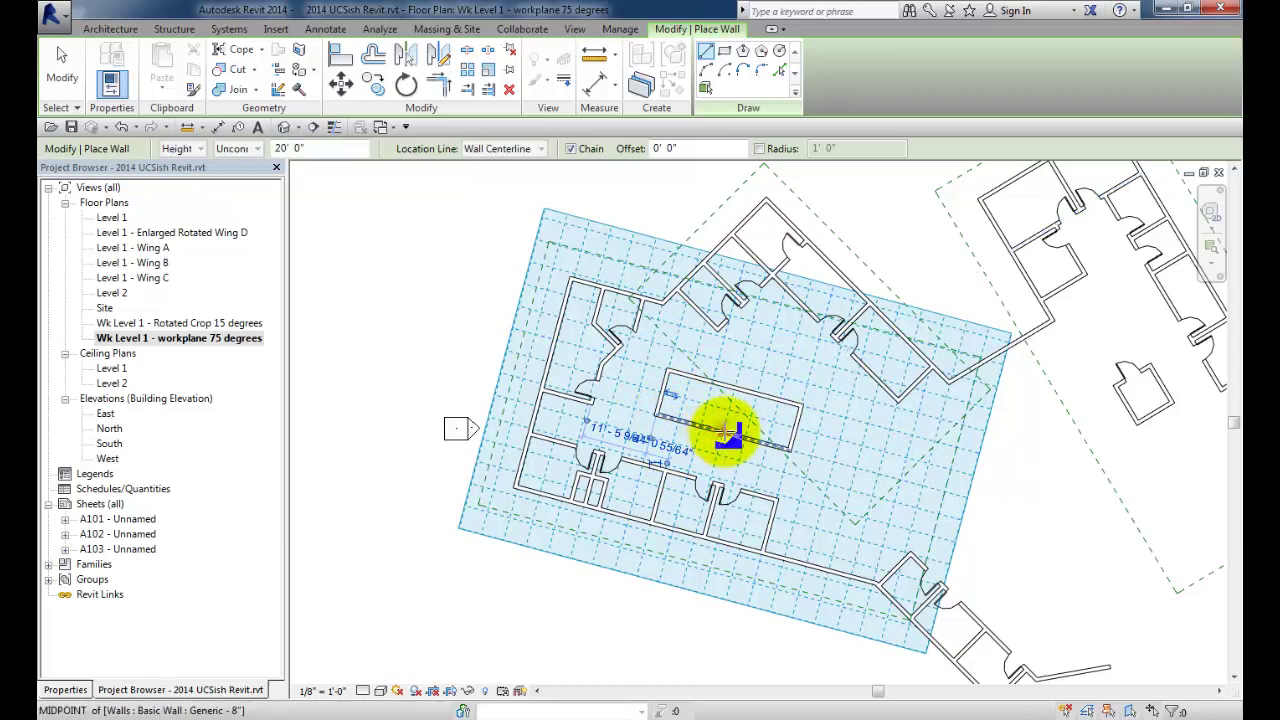
{"action": "left_click", "coordinate": [731, 387]}
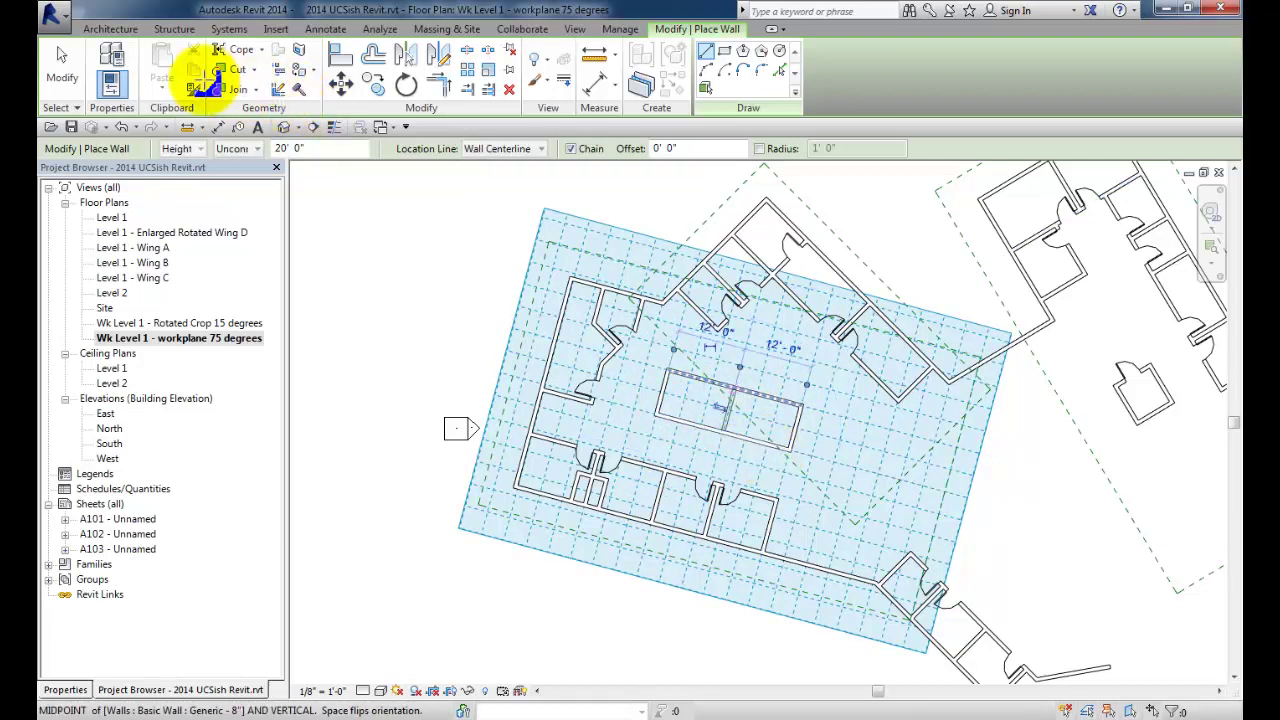
Place a door in the wall of each of the two new rooms.
{"action": "left_click", "coordinate": [105, 30]}
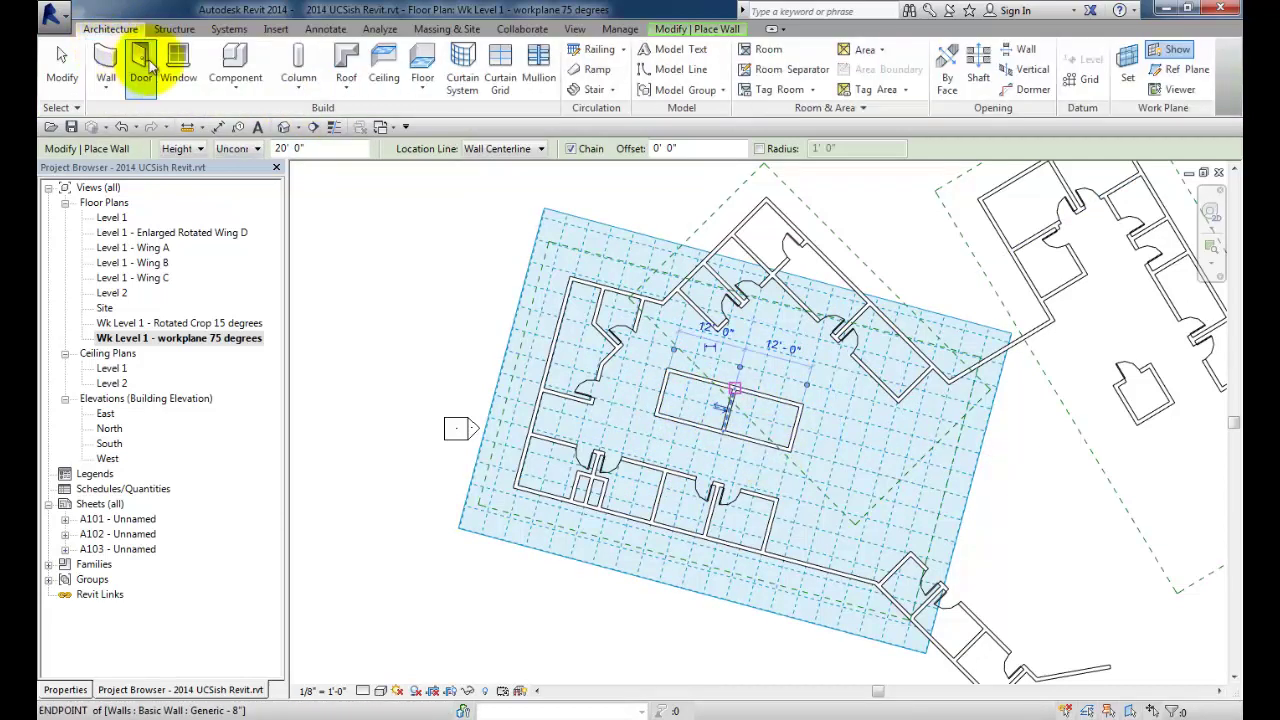
{"action": "left_click", "coordinate": [146, 58]}
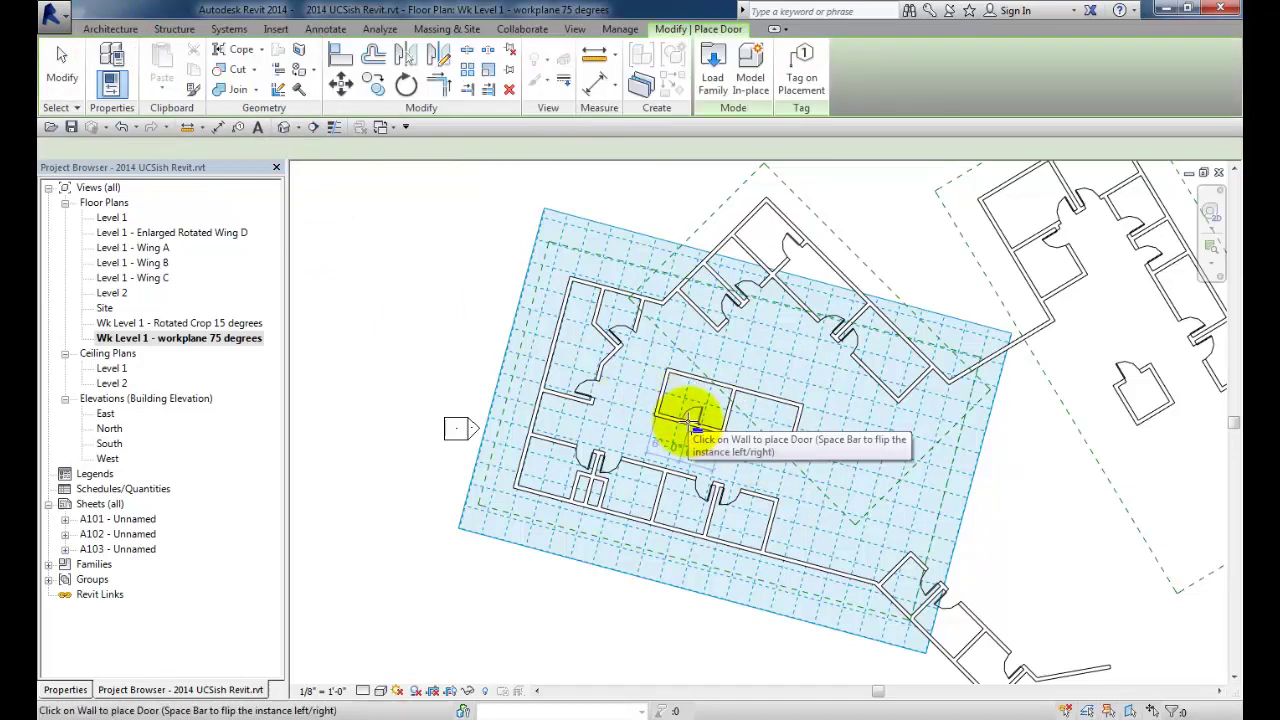
{"action": "left_click", "coordinate": [695, 420]}
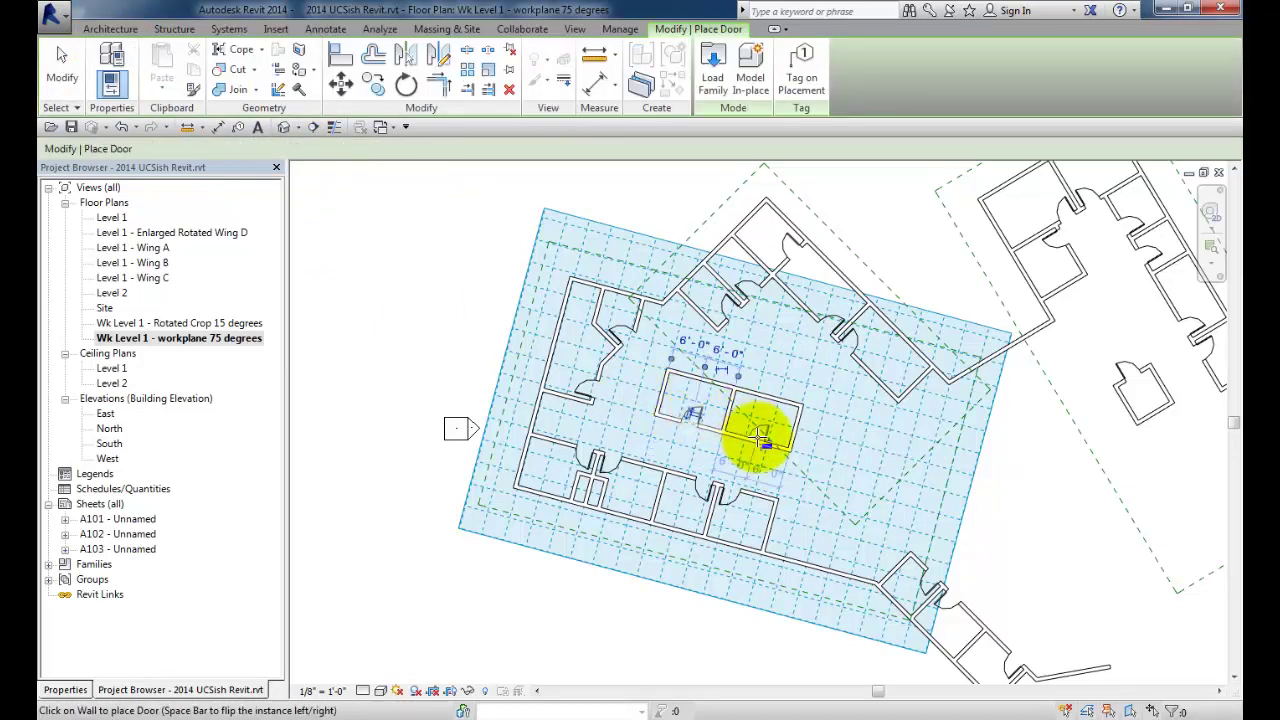
{"action": "left_click", "coordinate": [760, 435]}
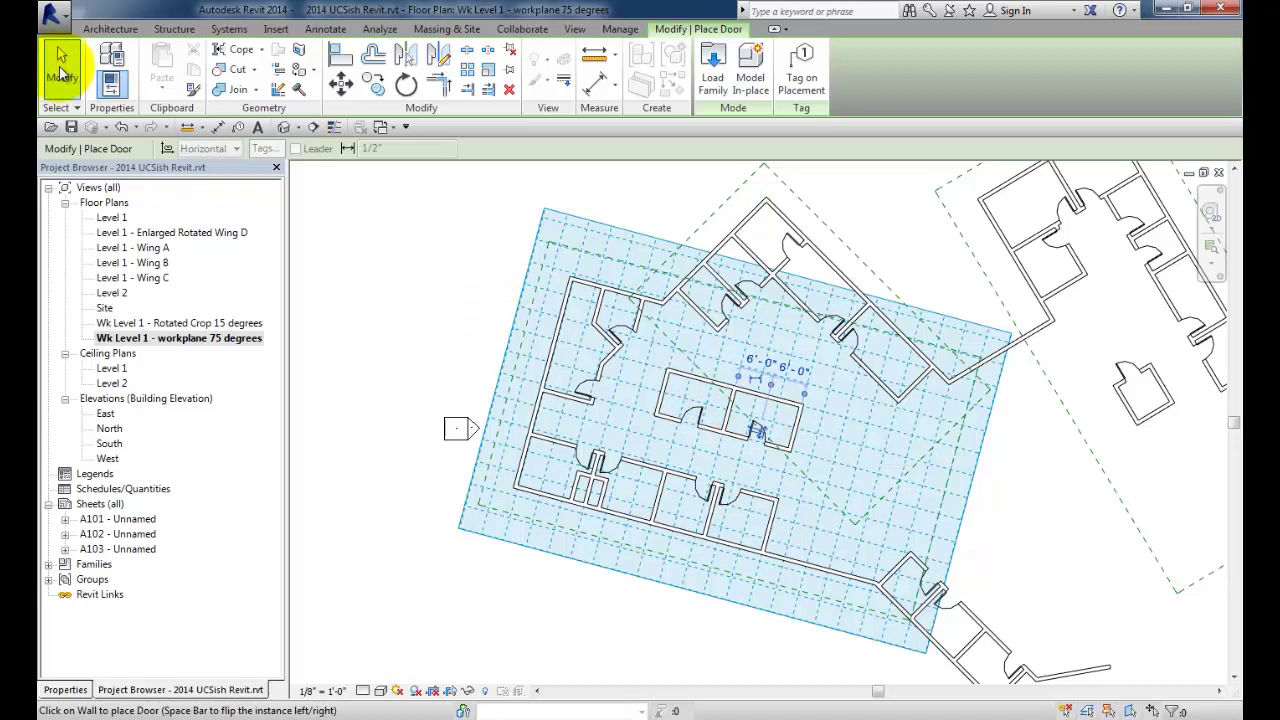
{"action": "left_click", "coordinate": [60, 70]}
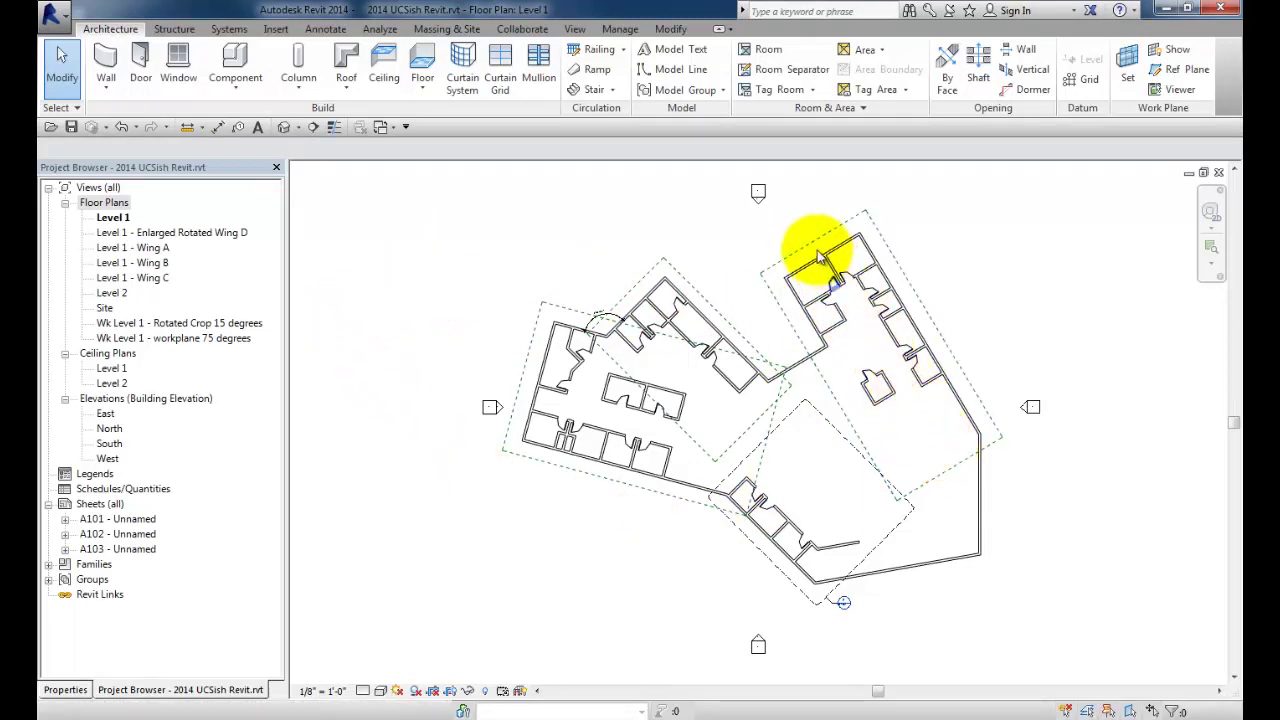
Duplicate the Level 1 floor plan view.
{"action": "right_click", "coordinate": [112, 218]}
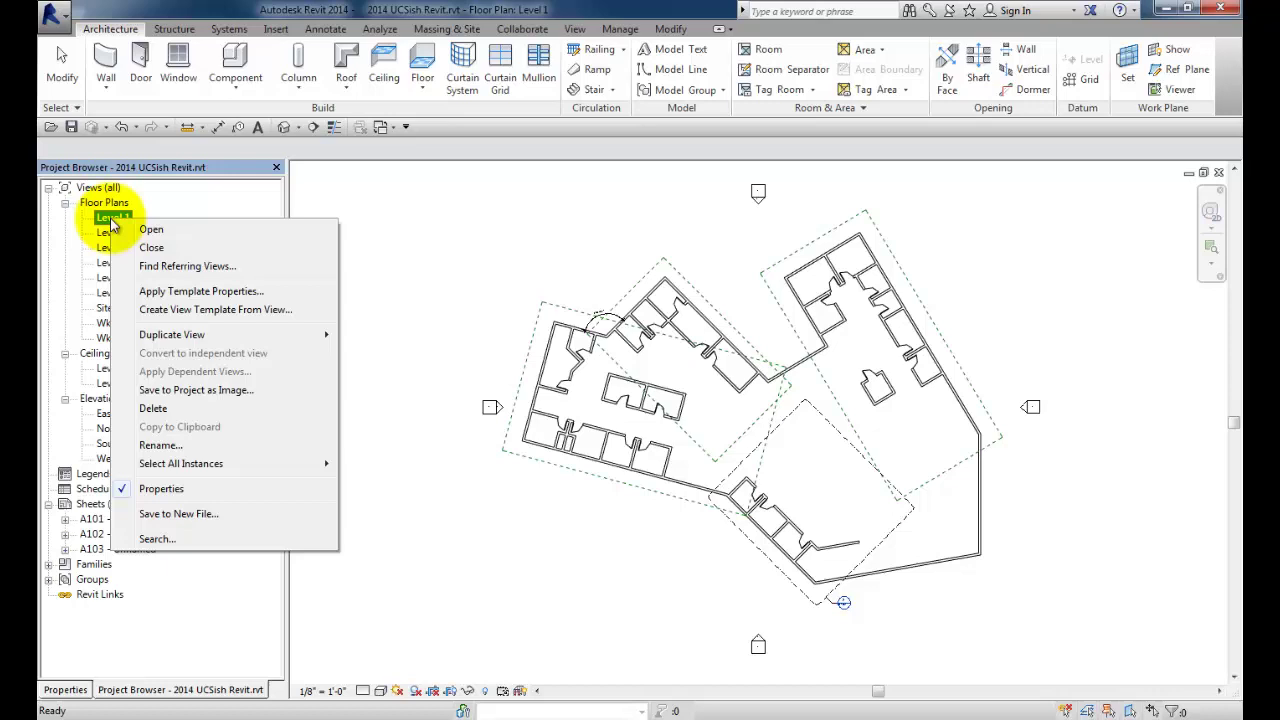
{"action": "mouse_move", "coordinate": [240, 334]}
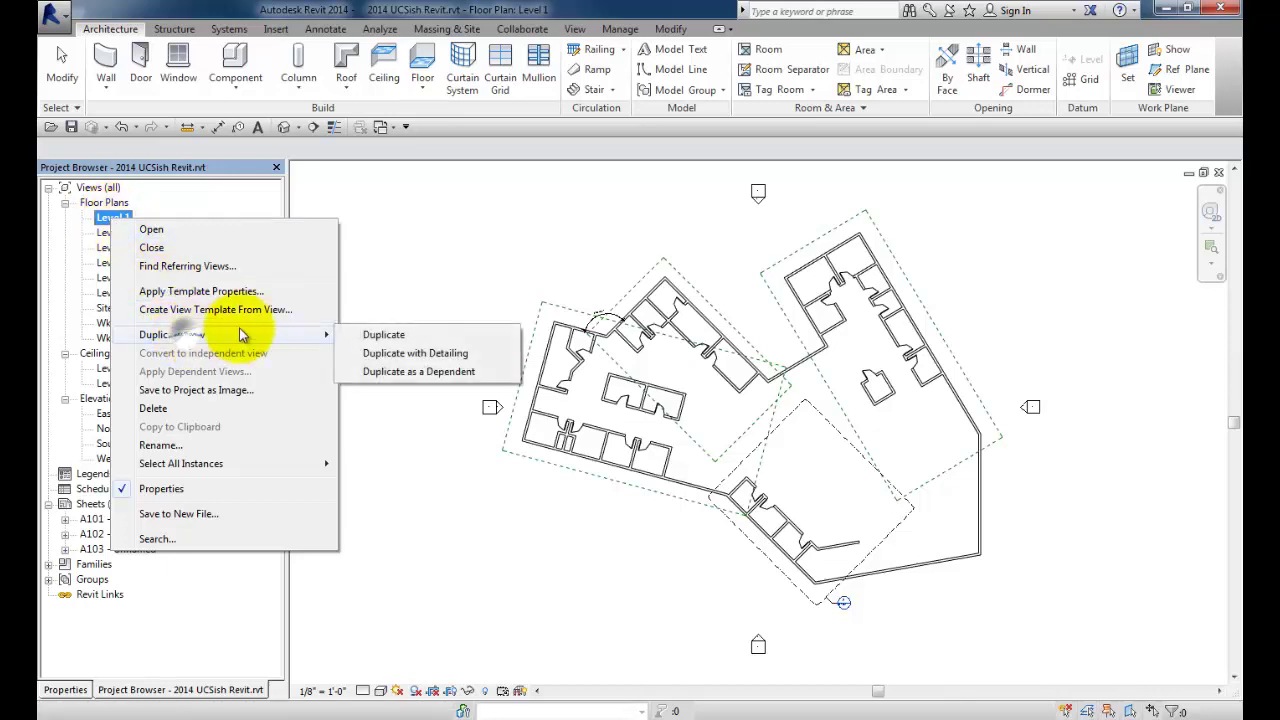
{"action": "left_click", "coordinate": [402, 334]}
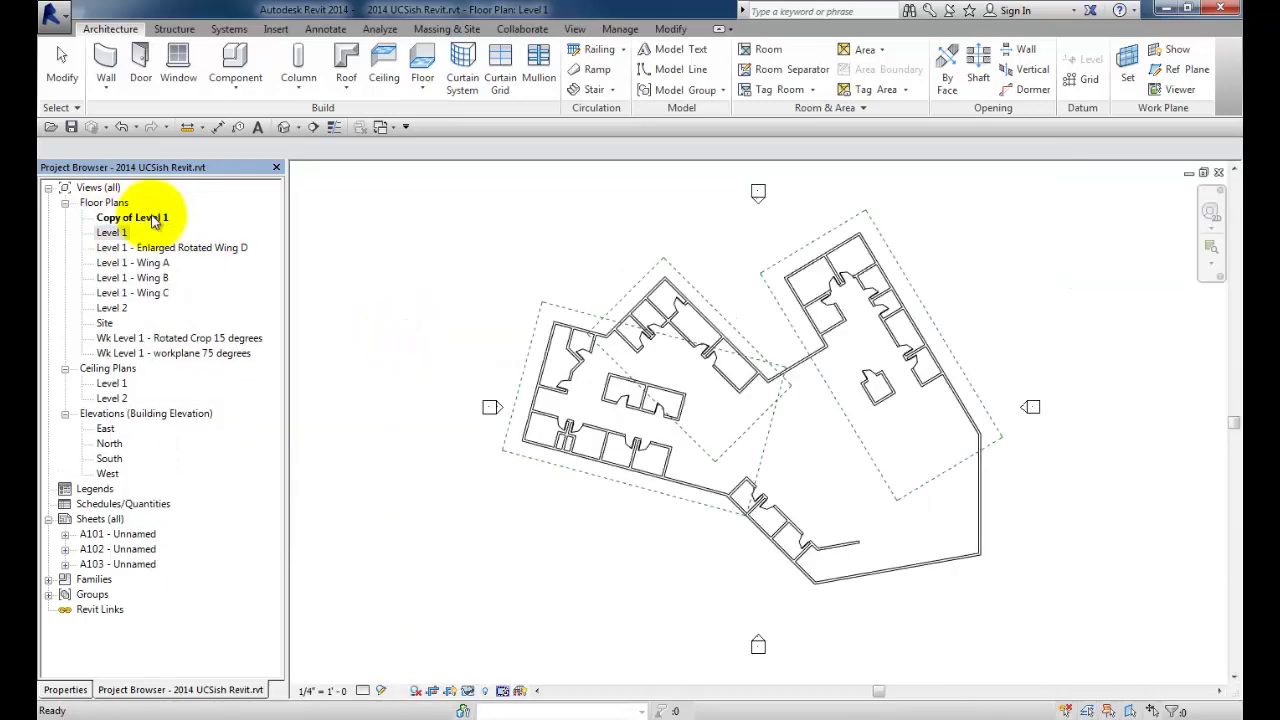
Rename the copy to 'Wk Level 1 - Rotated Crop 121 Degrees'.
{"action": "right_click", "coordinate": [152, 220]}
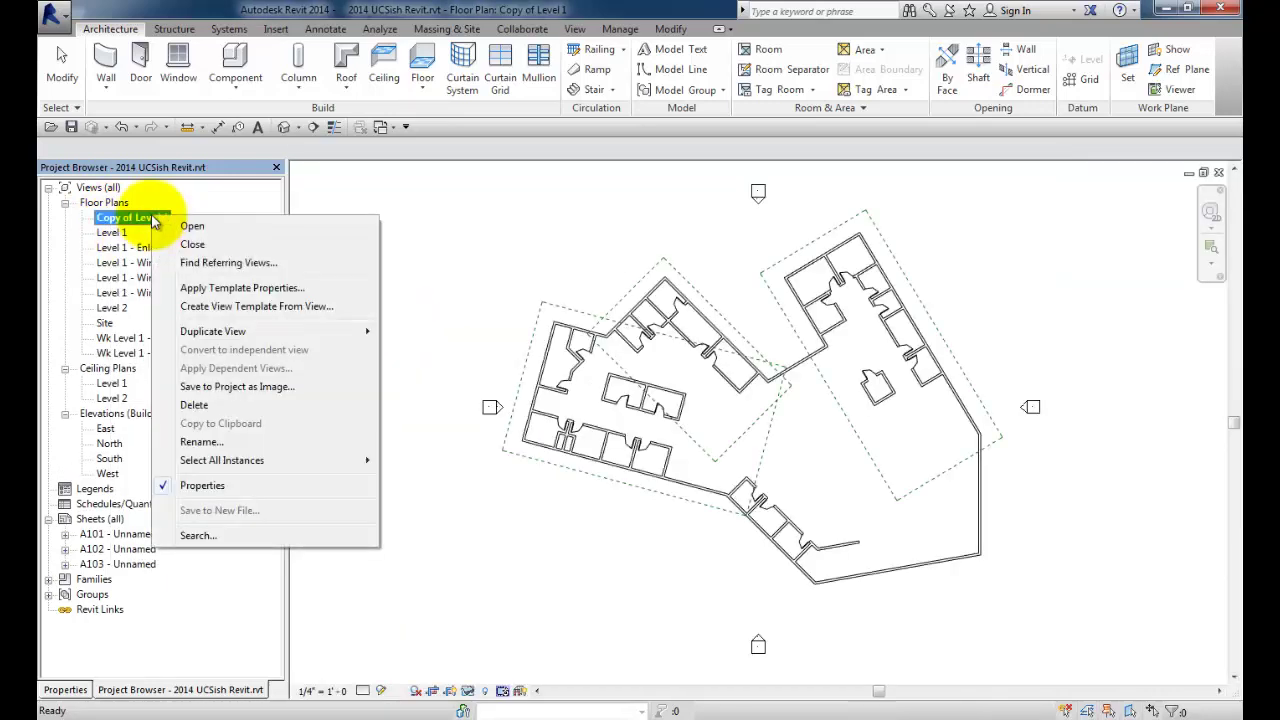
{"action": "left_click", "coordinate": [209, 443]}
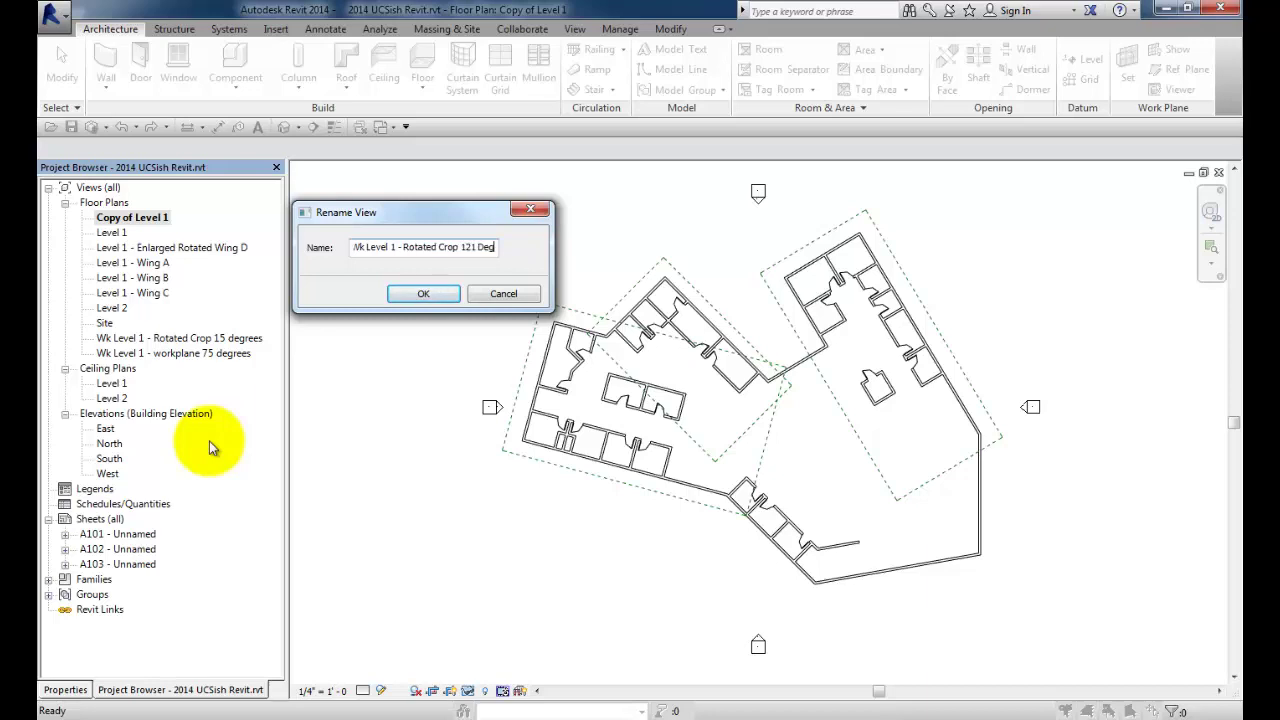
{"action": "type", "text": "es"}
{"action": "key", "text": "Return"}
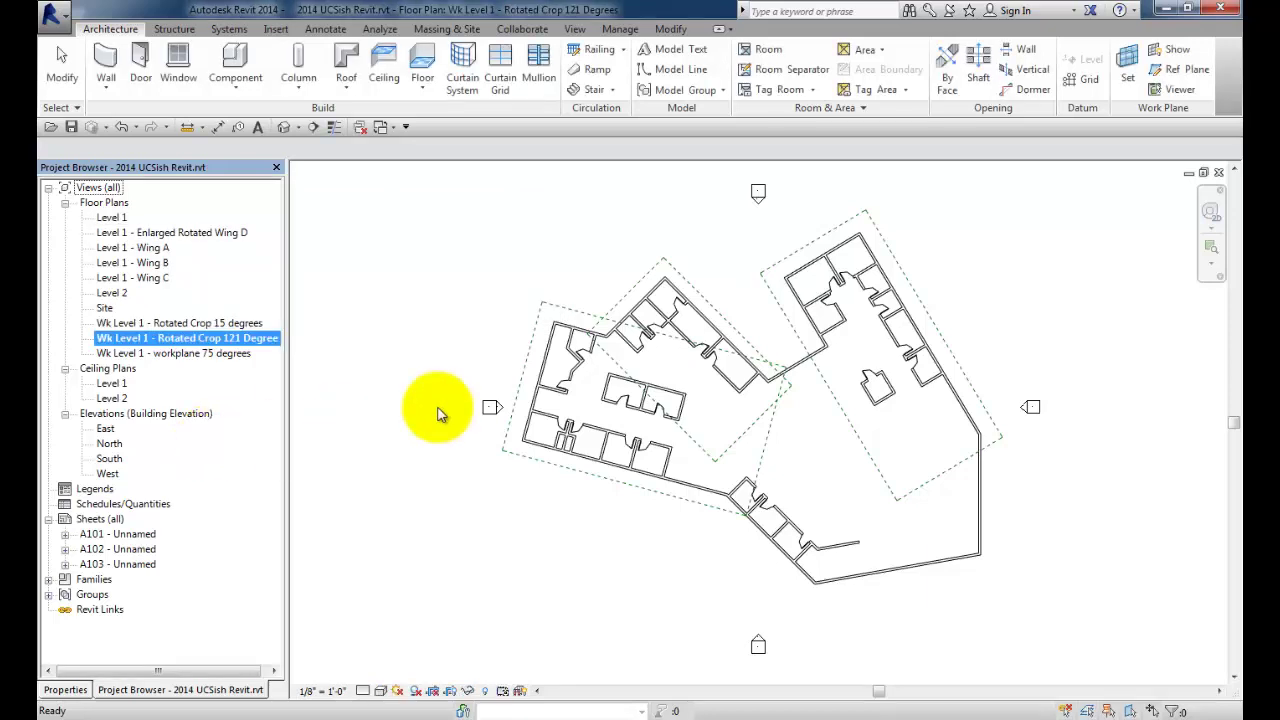
Show the view's crop region and rotate the crop boundary 121 degrees.
{"action": "left_click", "coordinate": [743, 226]}
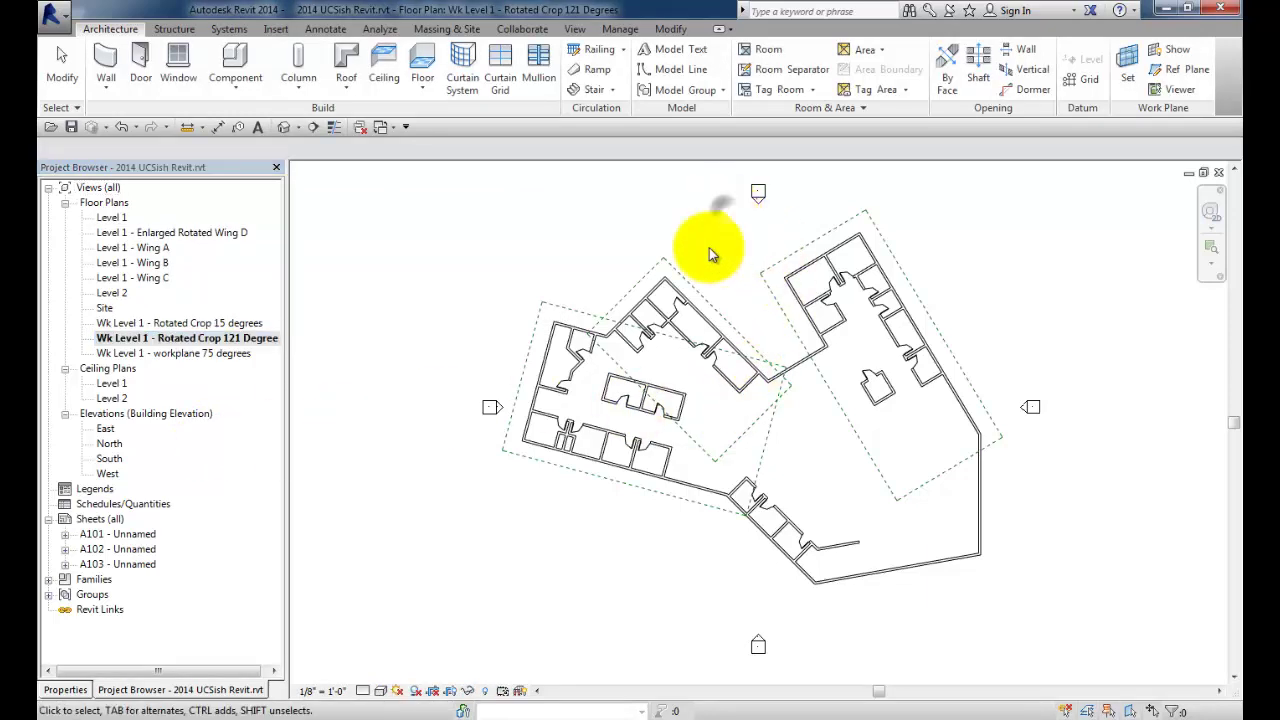
{"action": "left_click", "coordinate": [450, 691]}
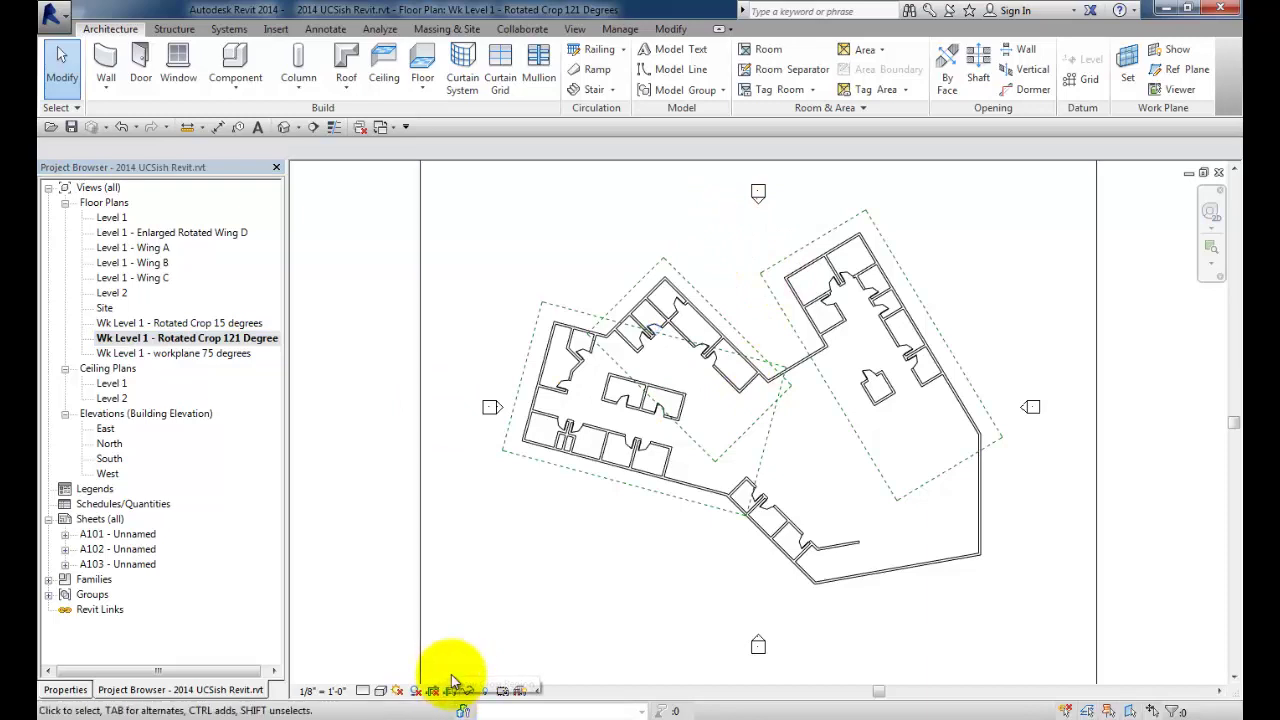
{"action": "scroll", "coordinate": [465, 481], "scroll_direction": "down", "scroll_amount": 2}
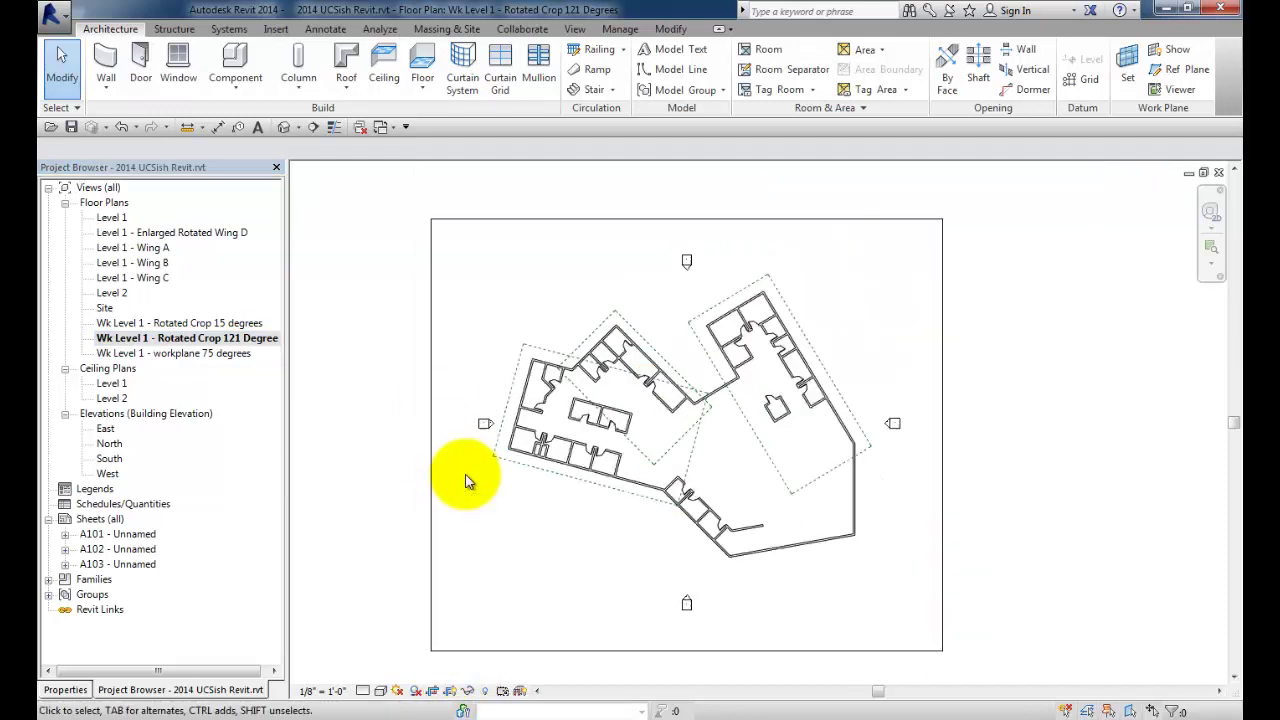
{"action": "left_click", "coordinate": [941, 362]}
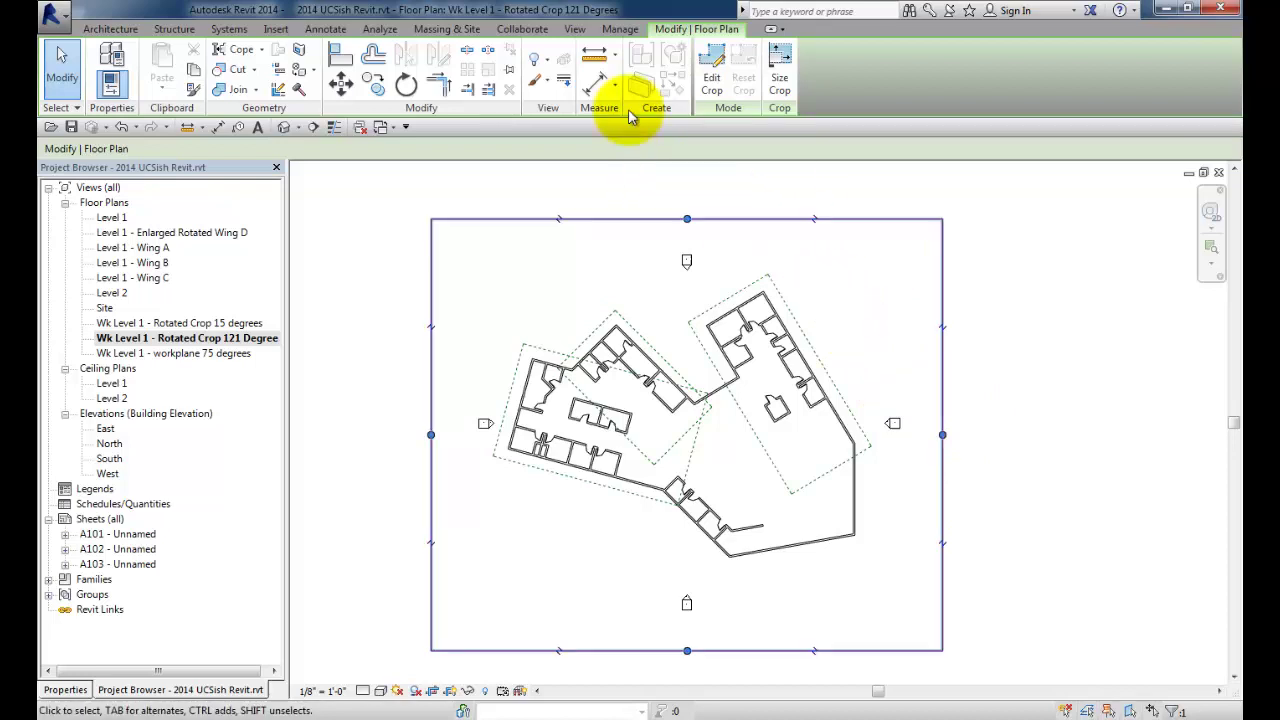
{"action": "left_click", "coordinate": [405, 87]}
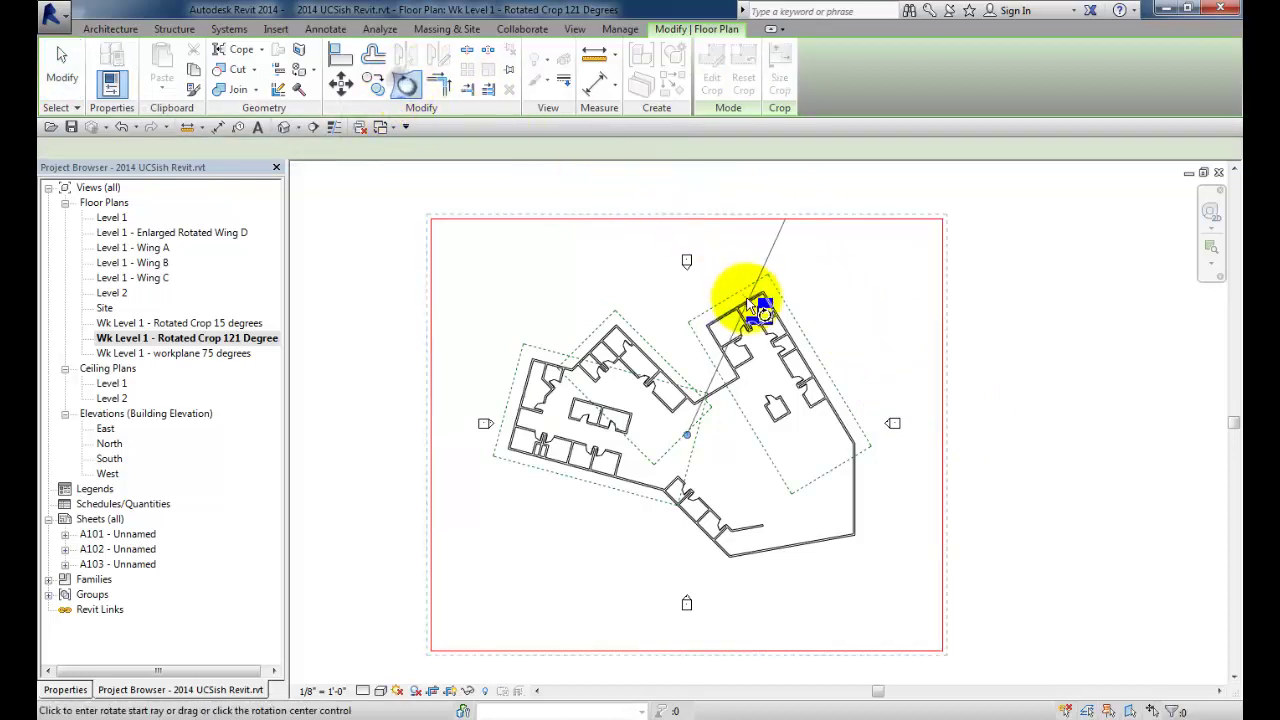
{"action": "left_click", "coordinate": [880, 283]}
{"action": "type", "text": "121"}
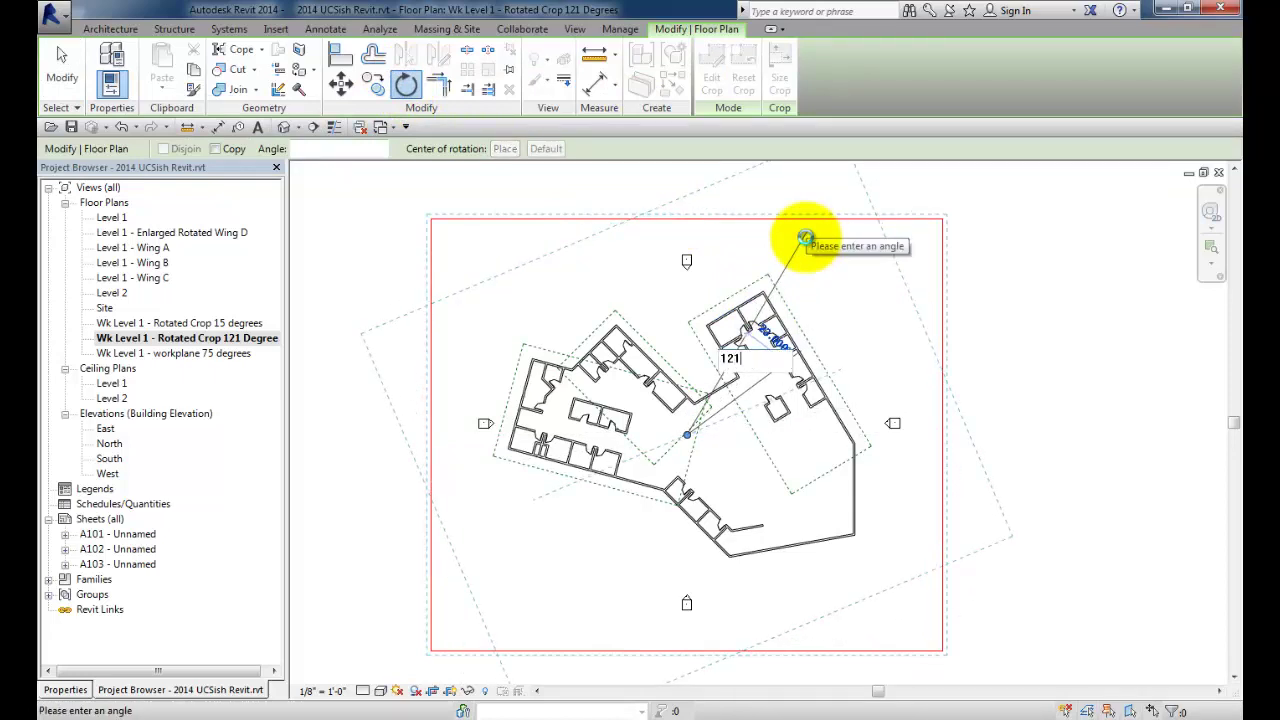
{"action": "key", "text": "Return"}
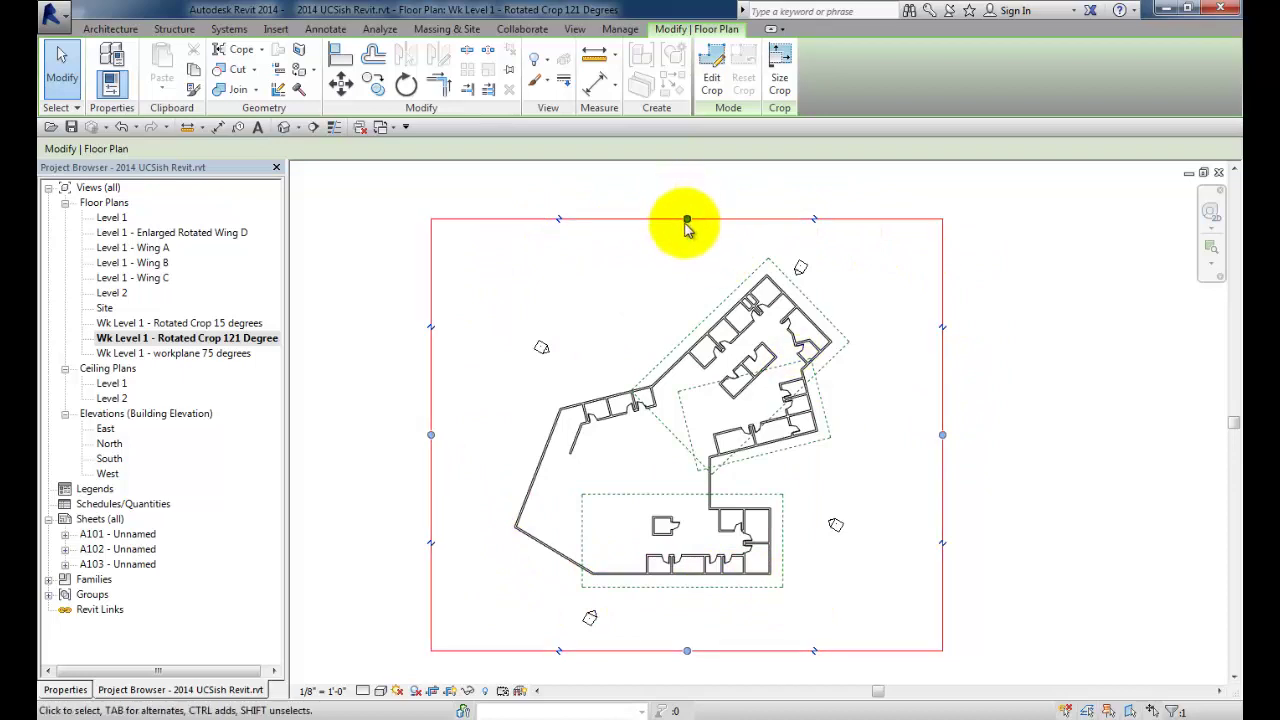
Drag all four crop edges in around the single wing and zoom to fit.
{"action": "left_click_drag", "start_coordinate": [687, 220], "coordinate": [680, 500]}
{"action": "left_click_drag", "start_coordinate": [942, 575], "coordinate": [790, 574]}
{"action": "left_click_drag", "start_coordinate": [431, 575], "coordinate": [574, 570]}
{"action": "left_click_drag", "start_coordinate": [682, 651], "coordinate": [688, 590]}
{"action": "right_click", "coordinate": [718, 404]}
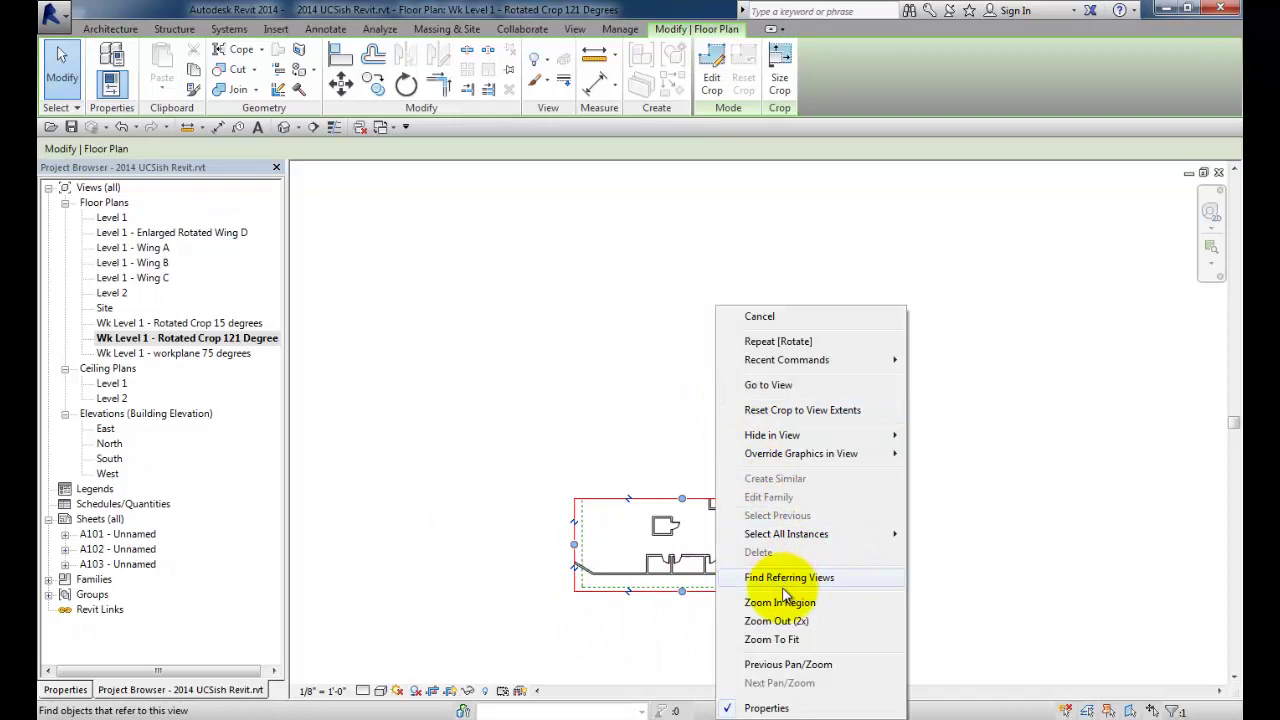
{"action": "left_click", "coordinate": [775, 639]}
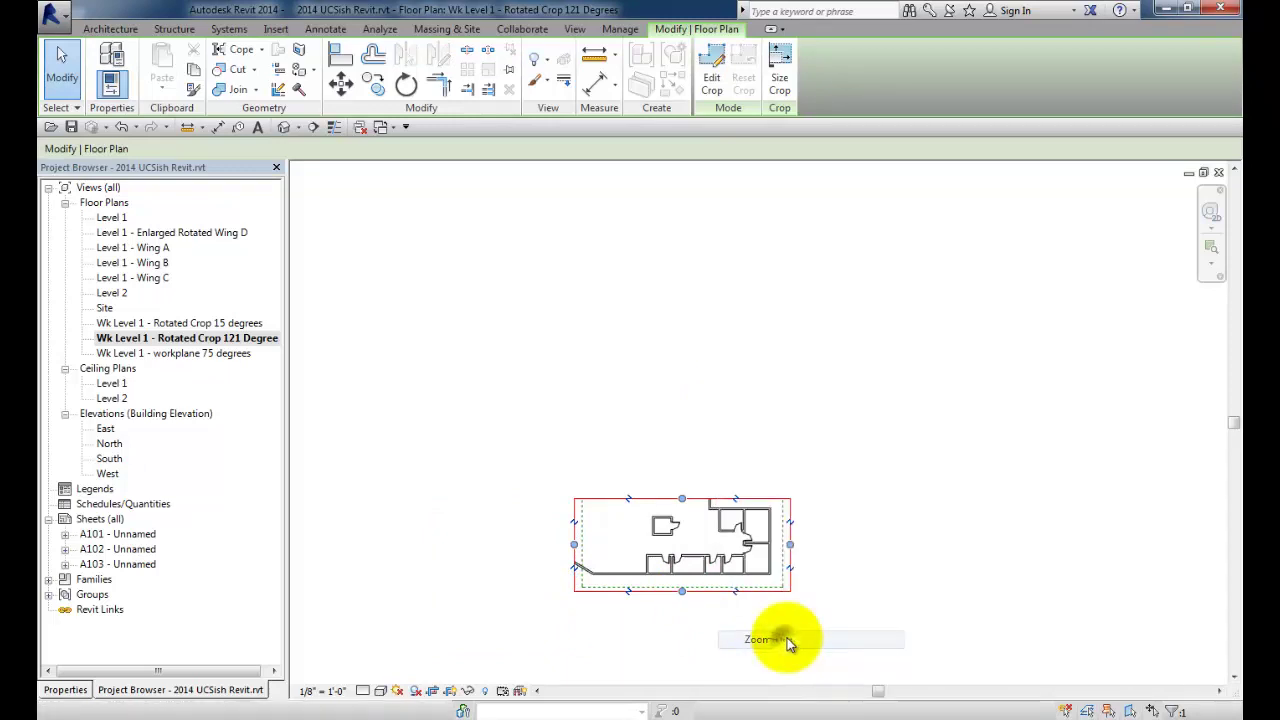
{"action": "left_click", "coordinate": [714, 641]}
Select the Wing B scope box in the Level 1 plan to inspect it.
{"action": "scroll", "coordinate": [715, 641], "scroll_direction": "down", "scroll_amount": 1}
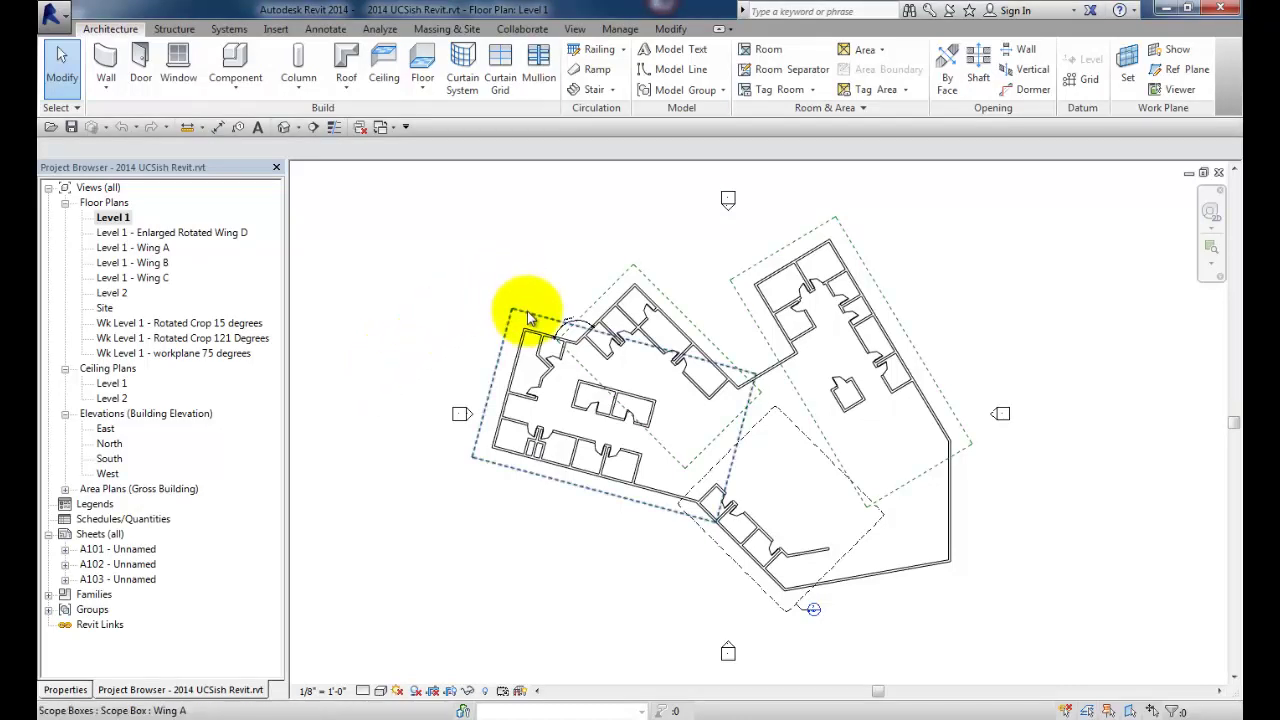
{"action": "left_click", "coordinate": [640, 267]}
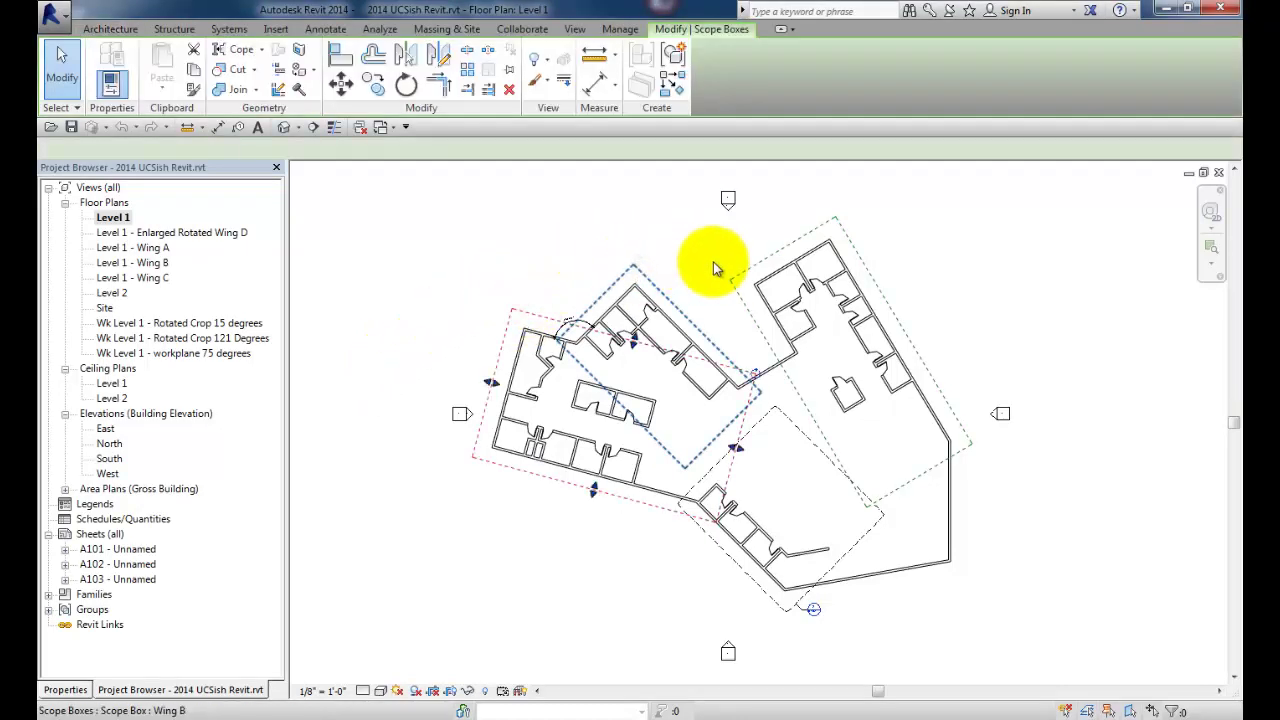
{"action": "left_click", "coordinate": [713, 262]}
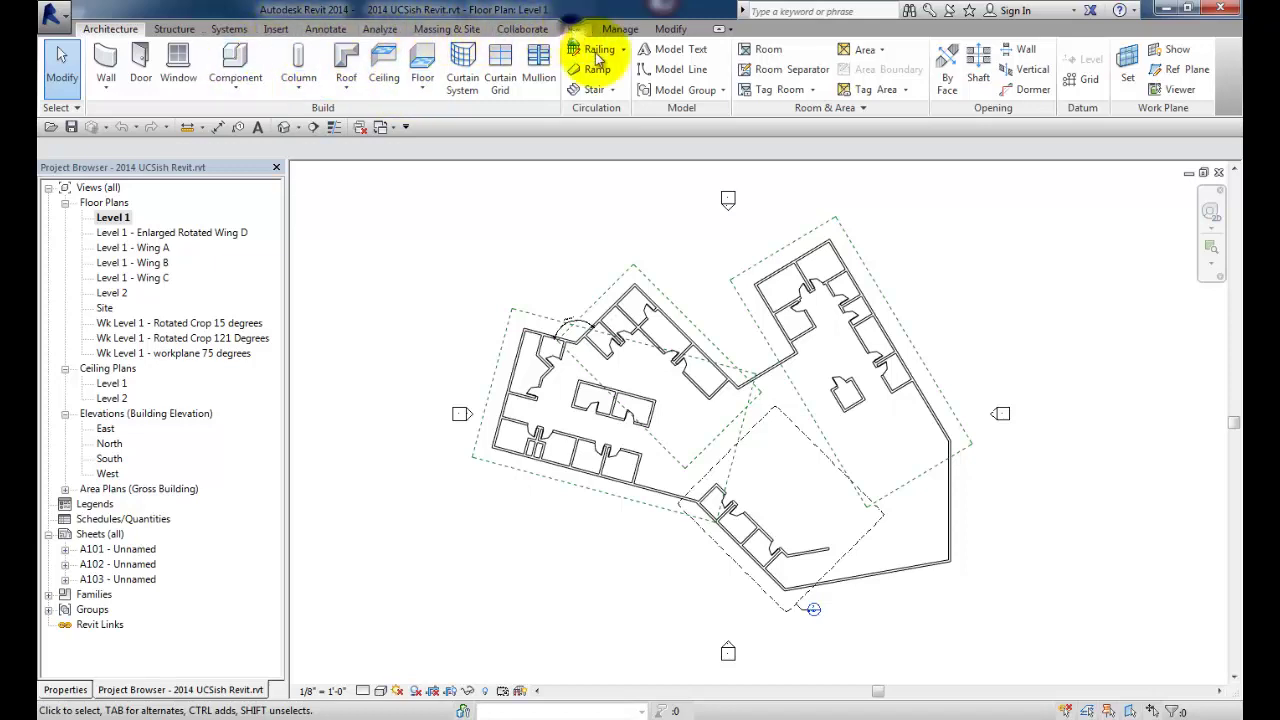
Create a square scope box at the plan's upper right, named My Scope Box.
{"action": "left_click", "coordinate": [574, 30]}
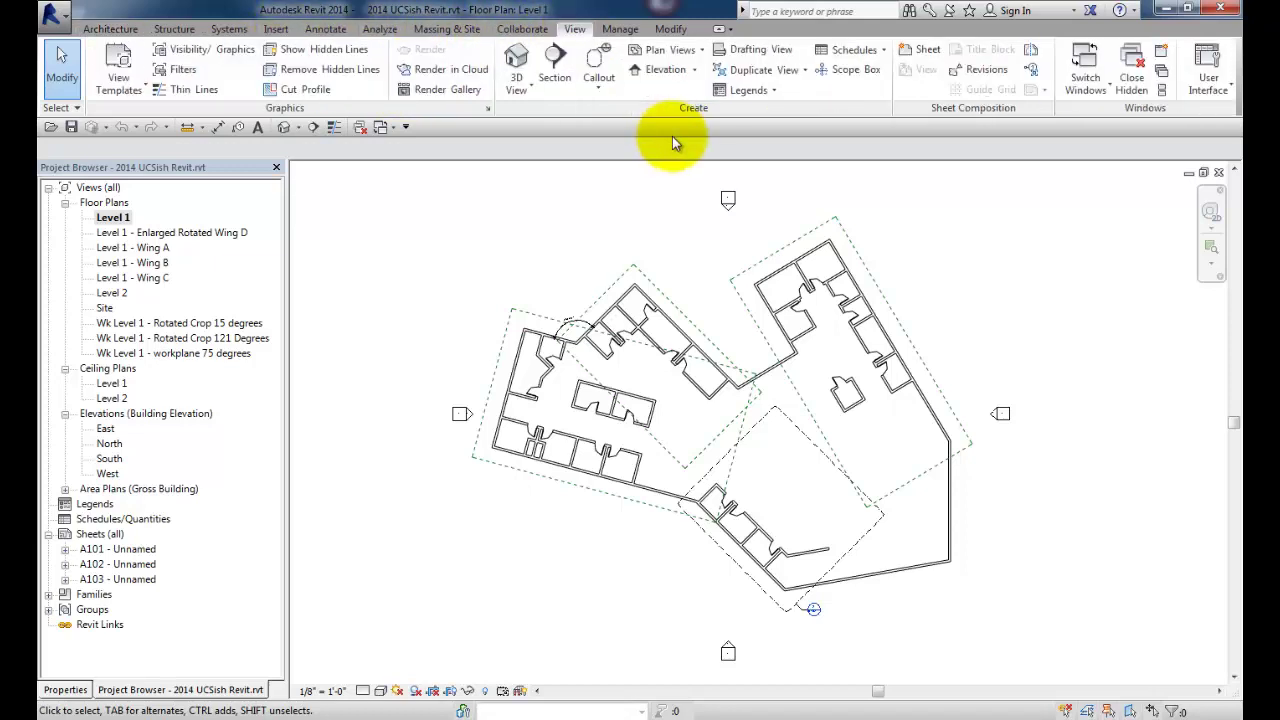
{"action": "left_click", "coordinate": [855, 72]}
{"action": "left_click", "coordinate": [959, 234]}
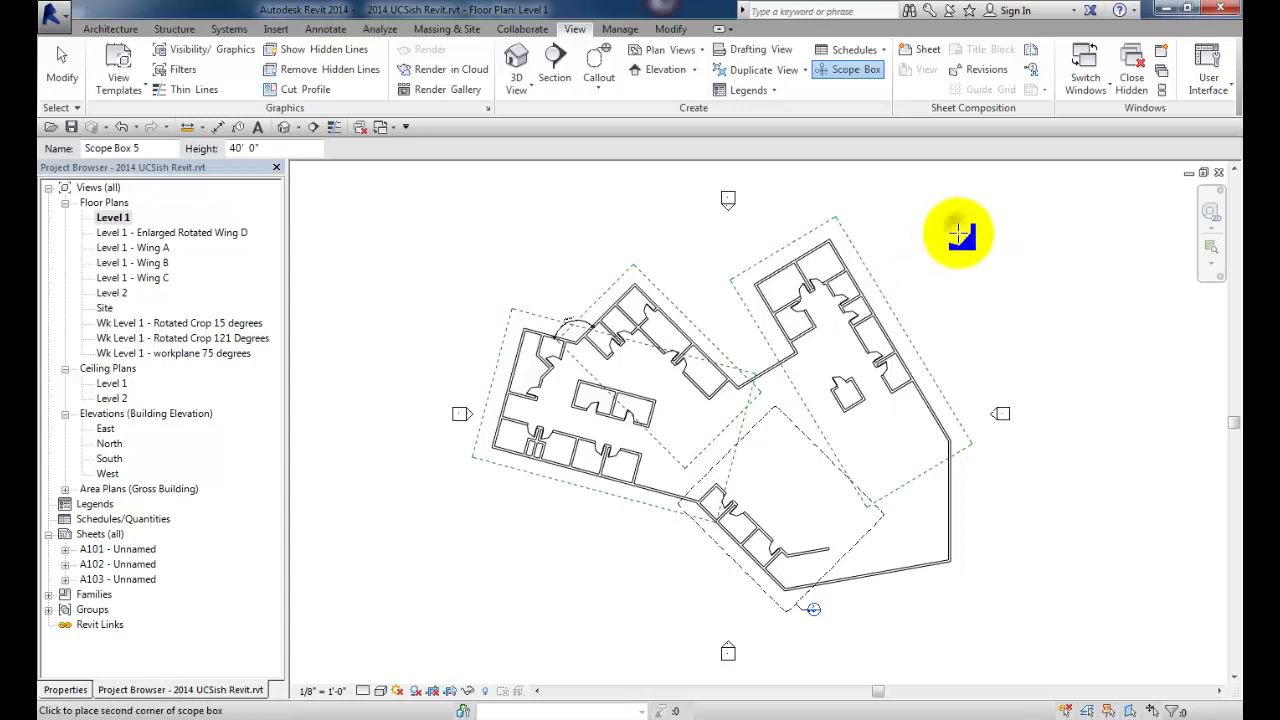
{"action": "left_click", "coordinate": [1037, 320]}
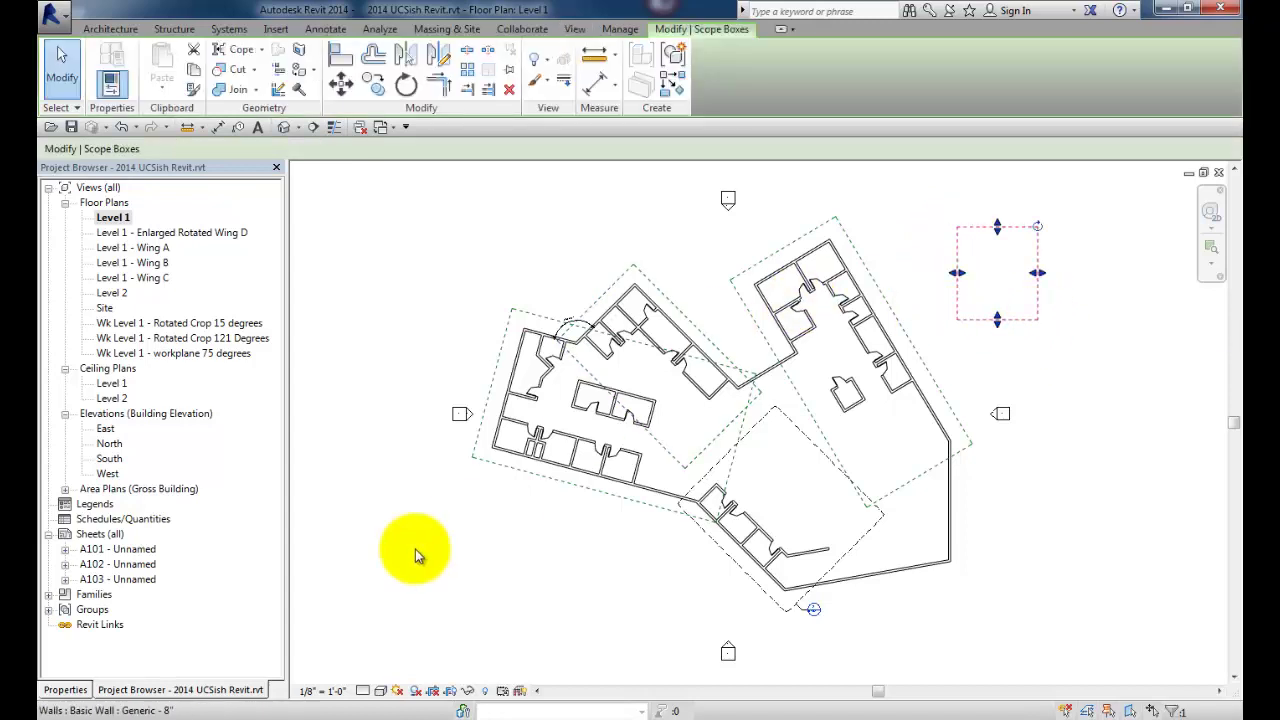
{"action": "left_click", "coordinate": [62, 690]}
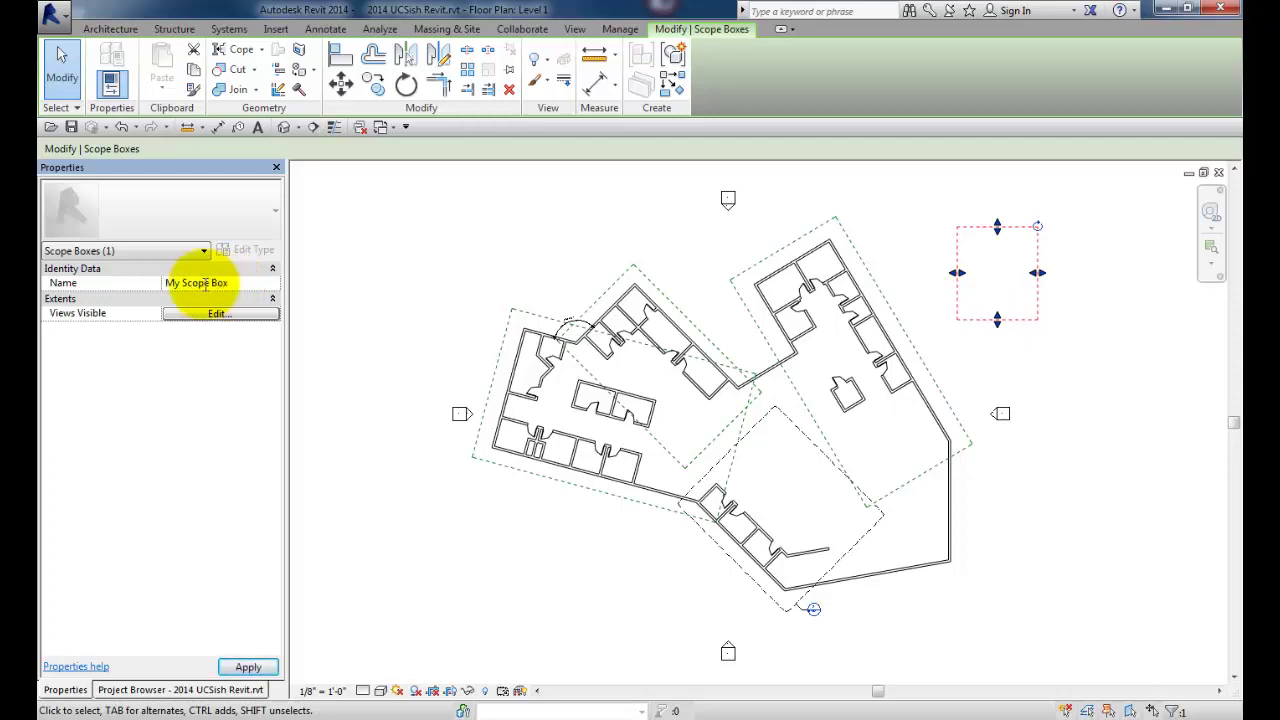
{"action": "left_click", "coordinate": [409, 277]}
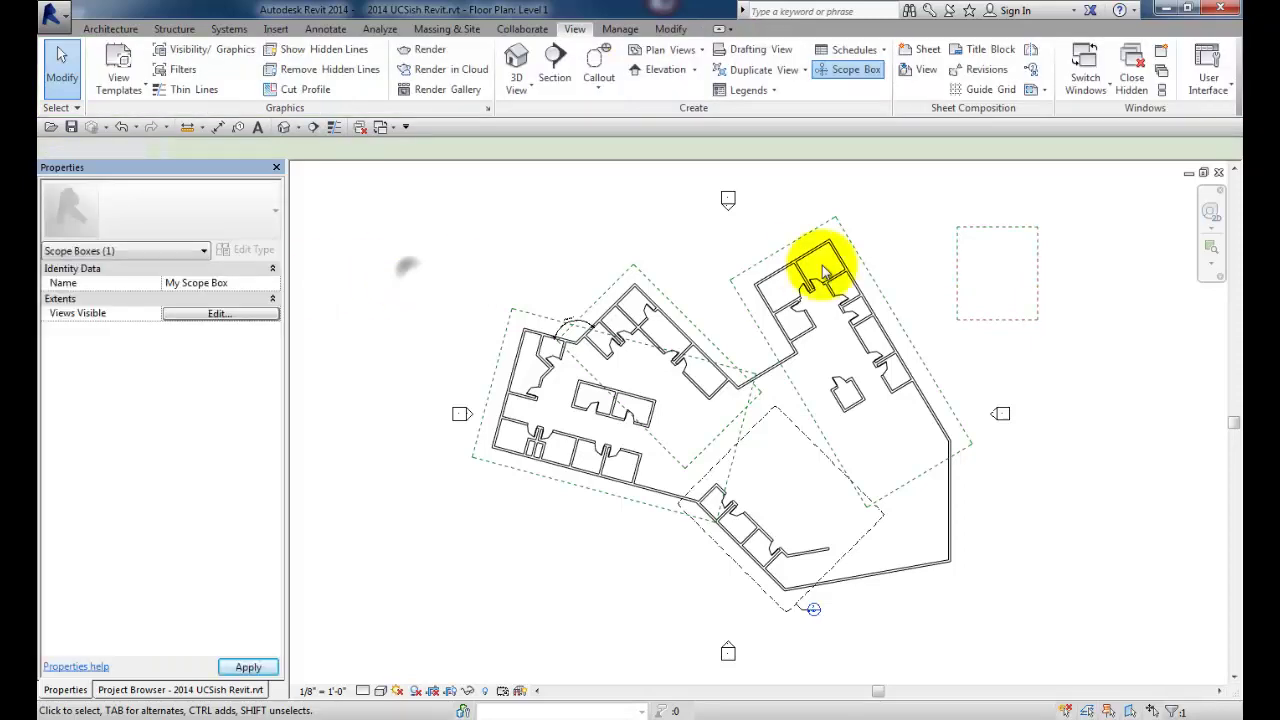
Rotate My Scope Box about 13 degrees with RO.
{"action": "left_click", "coordinate": [1008, 232]}
{"action": "key", "text": "r"}
{"action": "key", "text": "o"}
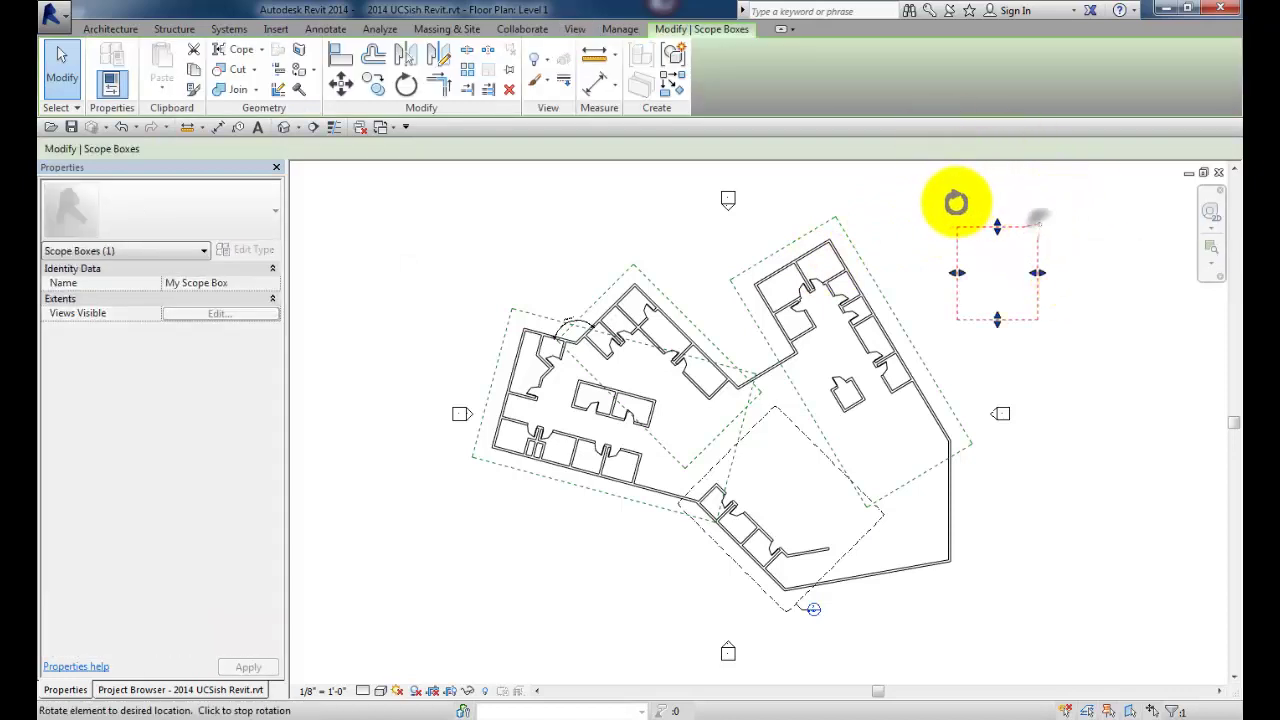
{"action": "left_click", "coordinate": [1062, 248]}
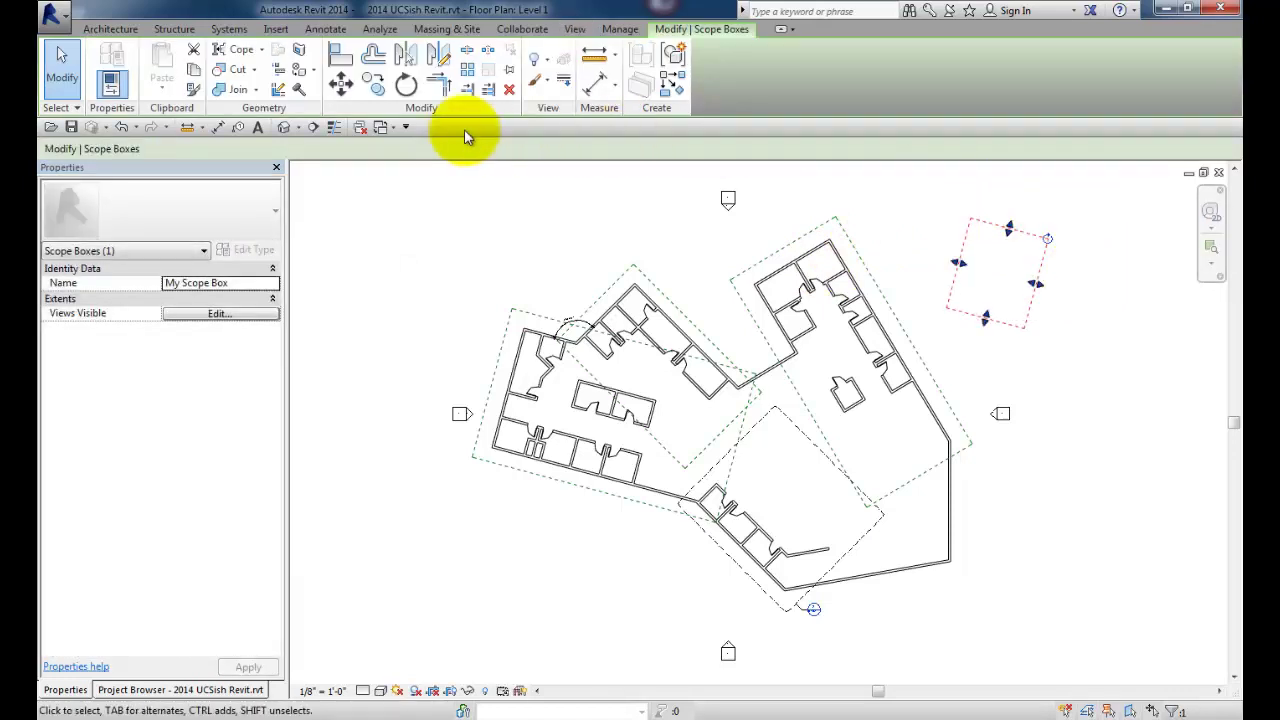
Undo the scope box rotation and rotate My Scope Box 15 degrees instead.
{"action": "left_click", "coordinate": [121, 127]}
{"action": "left_click", "coordinate": [1062, 270]}
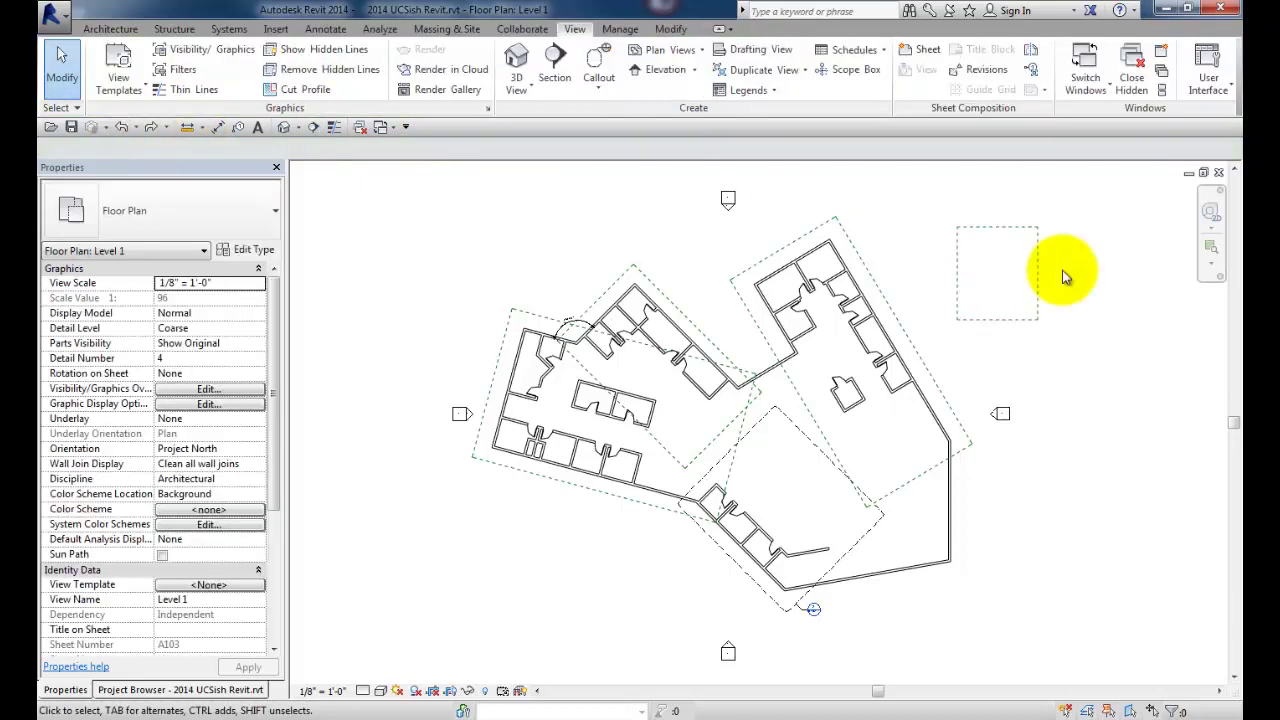
{"action": "left_click", "coordinate": [961, 227]}
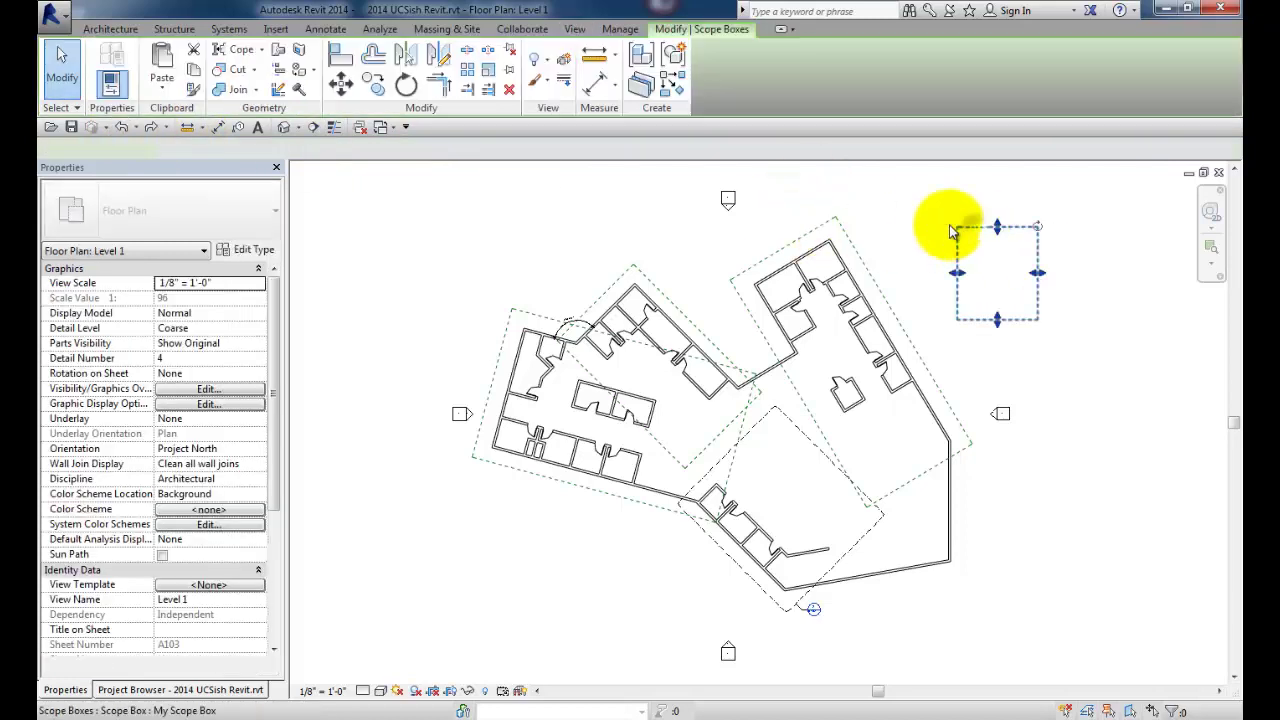
{"action": "left_click", "coordinate": [405, 88]}
{"action": "left_click", "coordinate": [1068, 212]}
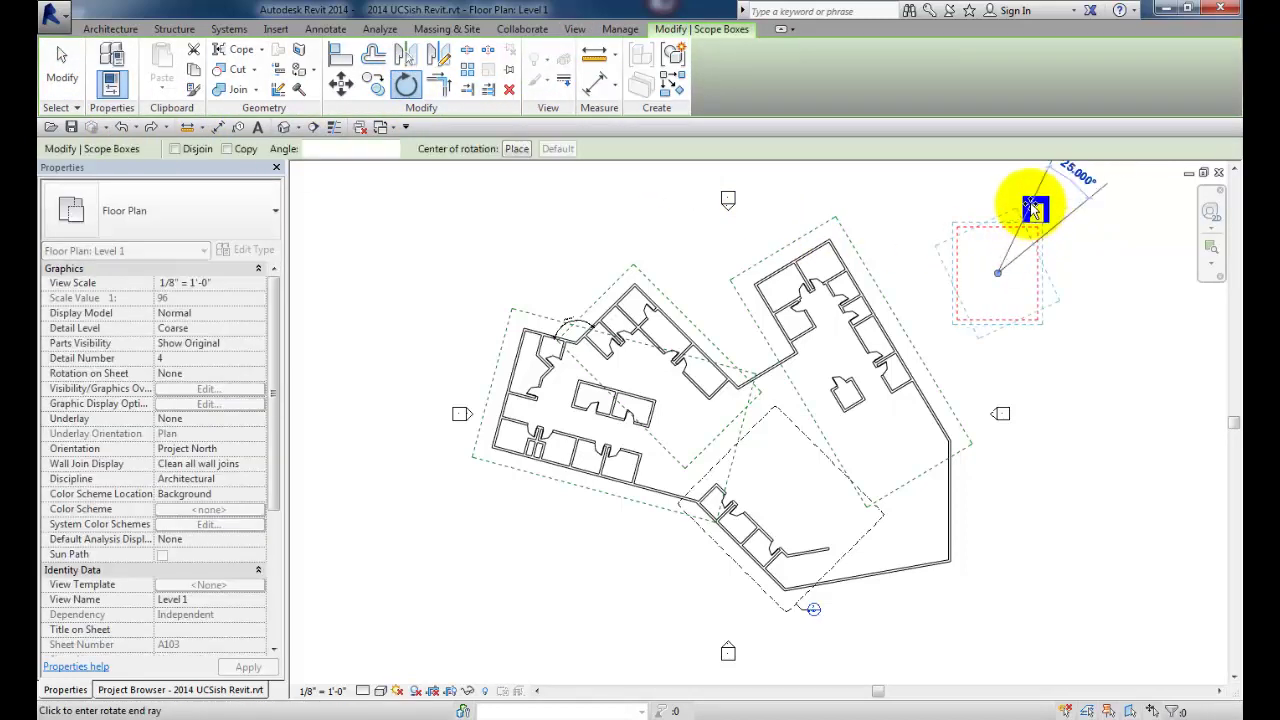
{"action": "type", "text": "15"}
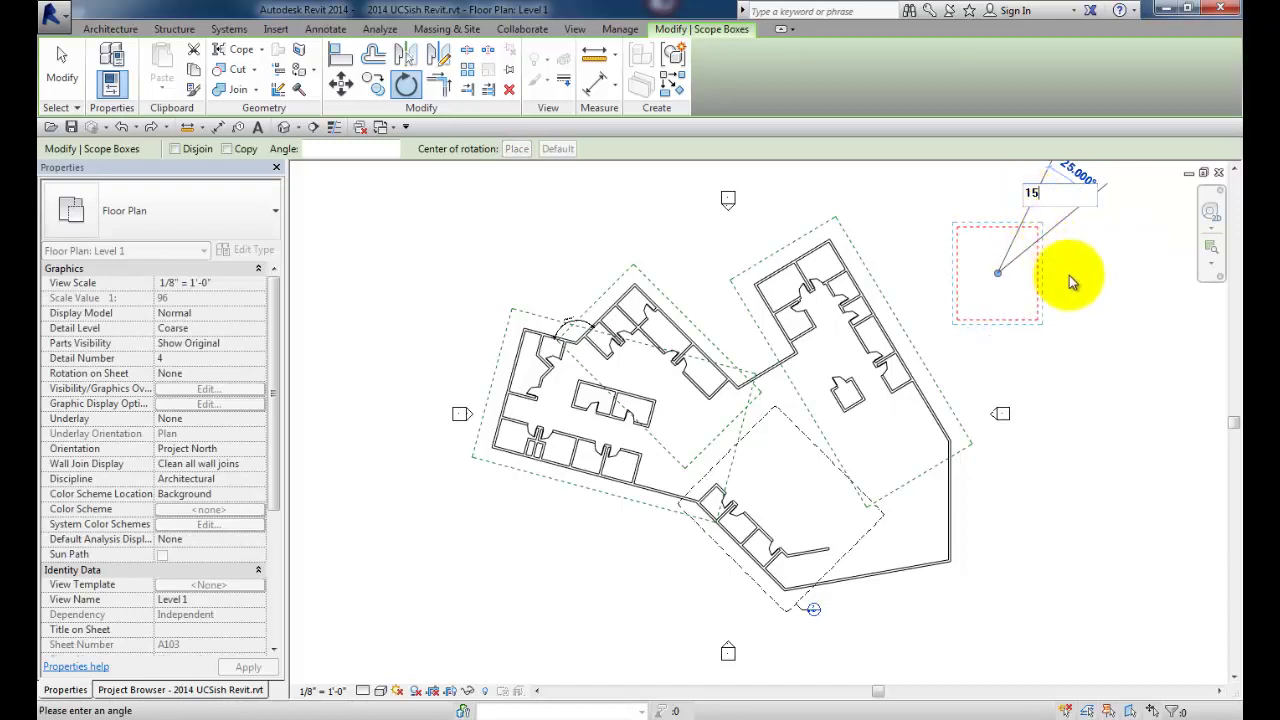
{"action": "key", "text": "Return"}
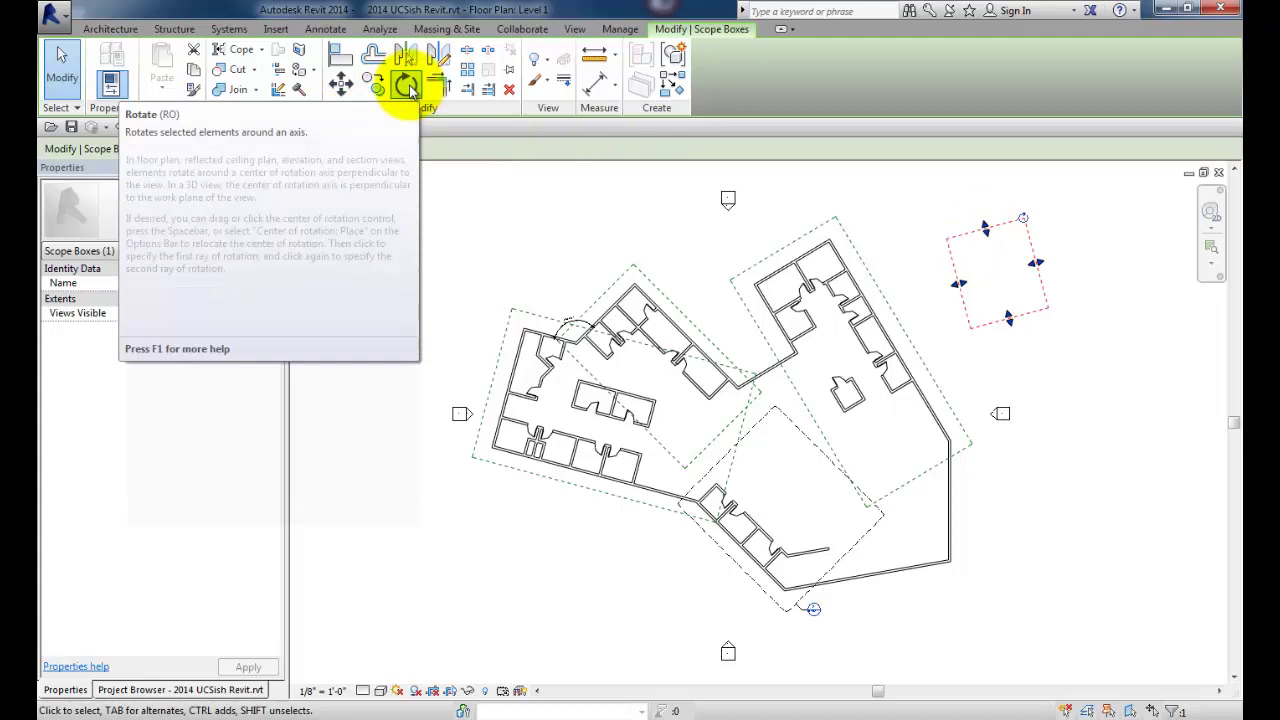
Rotate My Scope Box further to a new angle.
{"action": "left_click", "coordinate": [410, 88]}
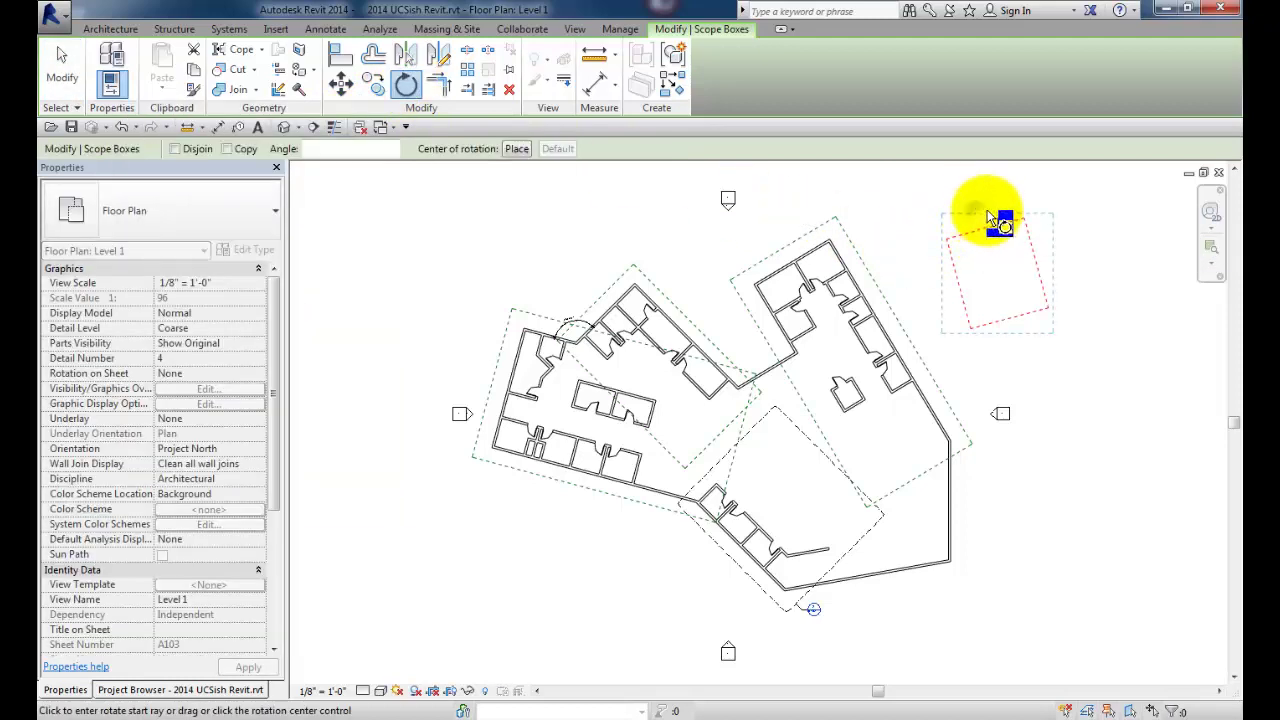
{"action": "left_click", "coordinate": [988, 221]}
{"action": "left_click", "coordinate": [1053, 211]}
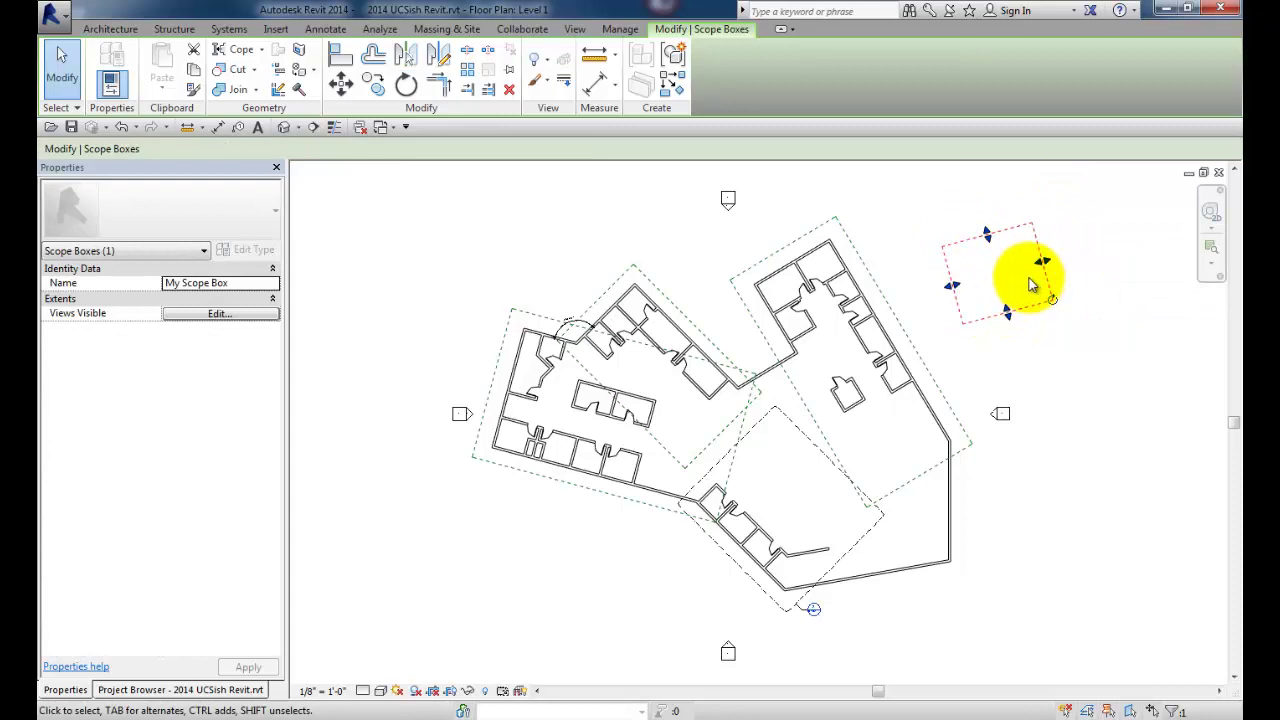
{"action": "left_click", "coordinate": [429, 300]}
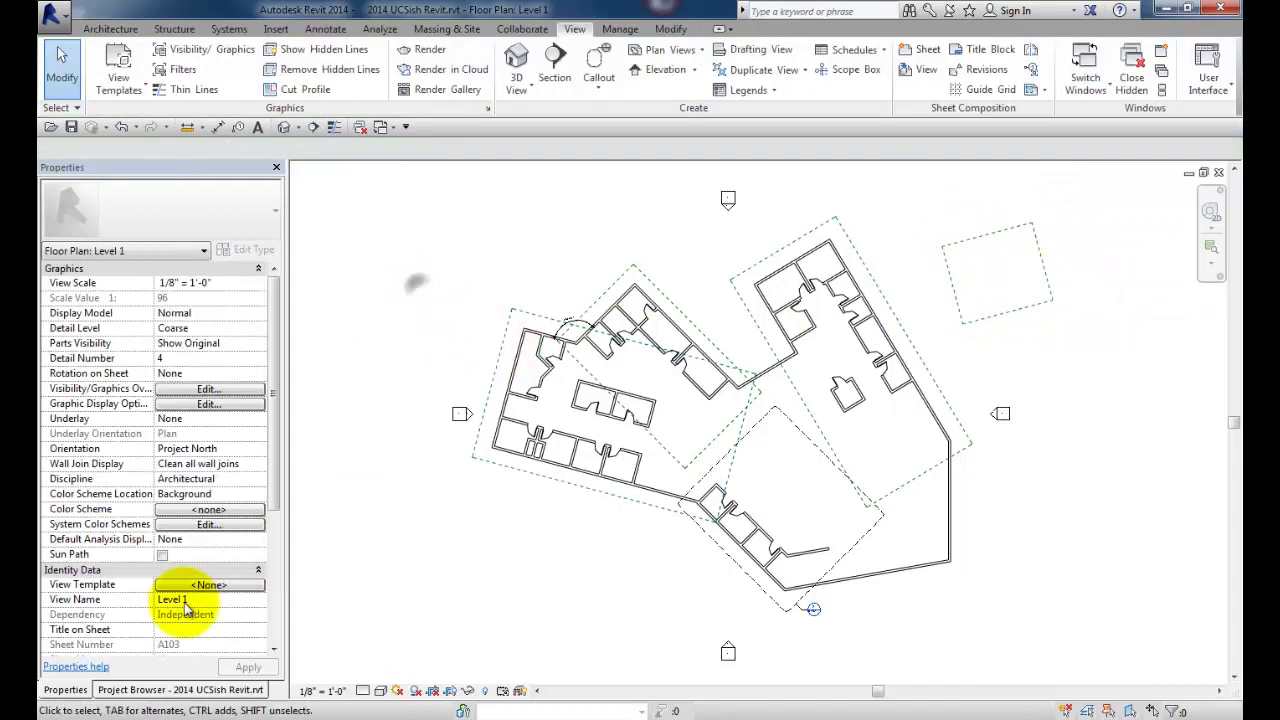
Duplicate the Level 1 view as Copy of Level 1.
{"action": "left_click", "coordinate": [133, 693]}
{"action": "right_click", "coordinate": [117, 222]}
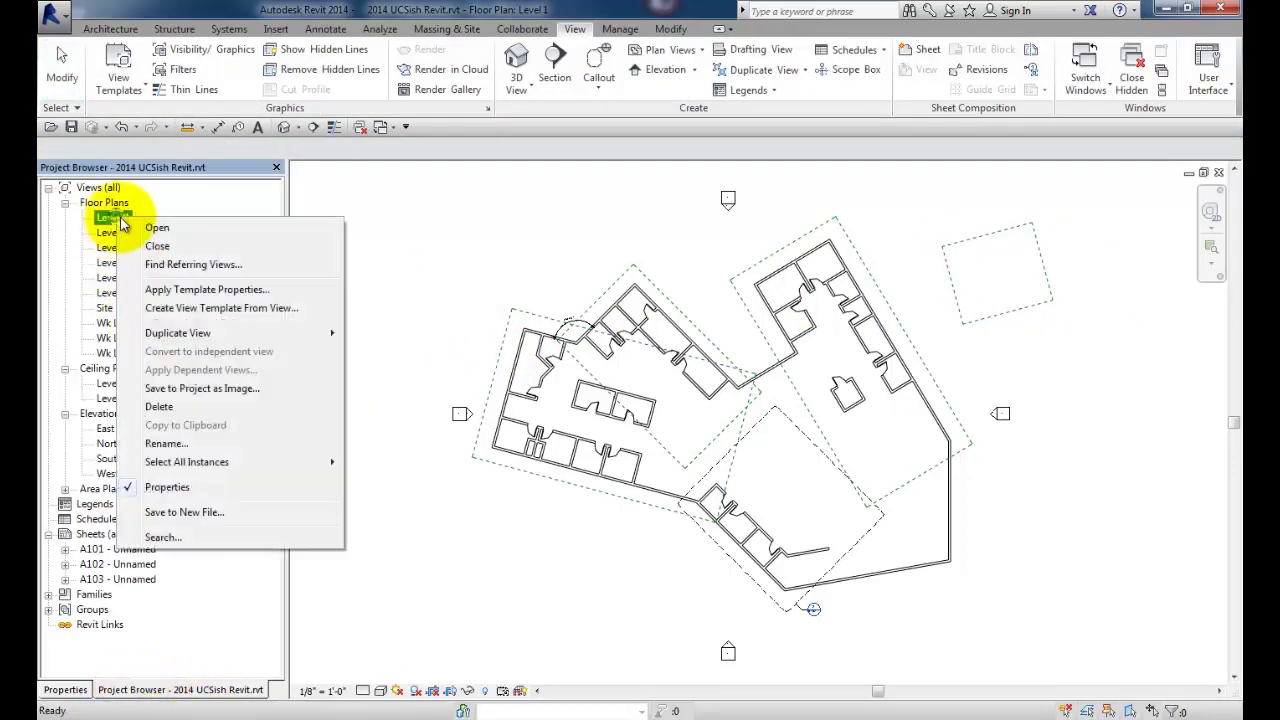
{"action": "mouse_move", "coordinate": [300, 333]}
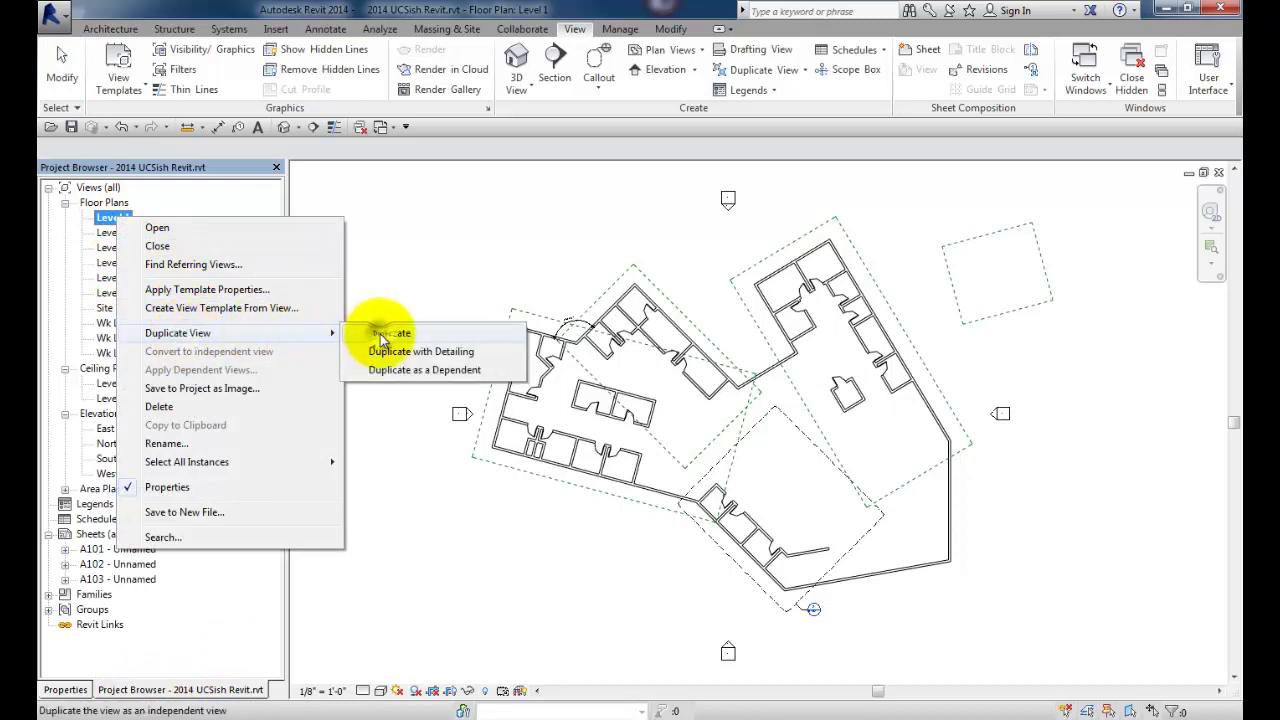
{"action": "left_click", "coordinate": [385, 334]}
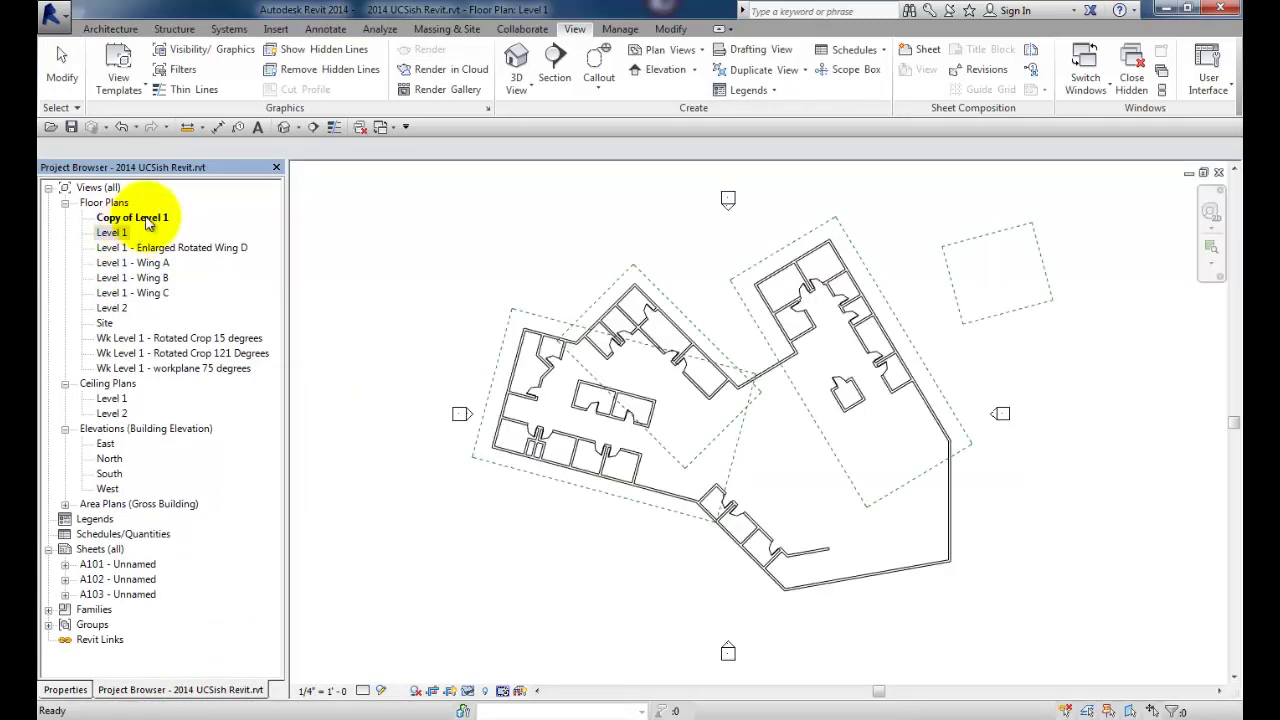
Open the Scope Box choices in Copy of Level 1's Properties.
{"action": "left_click", "coordinate": [148, 224]}
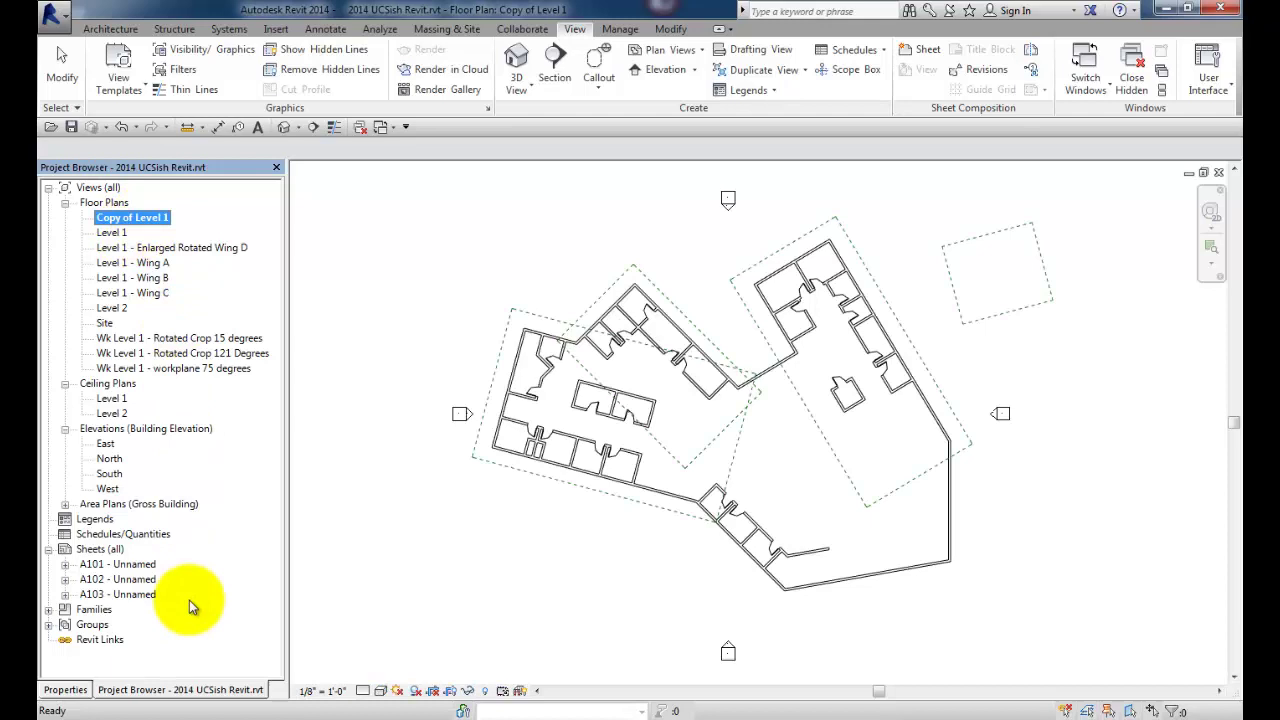
{"action": "left_click", "coordinate": [58, 690]}
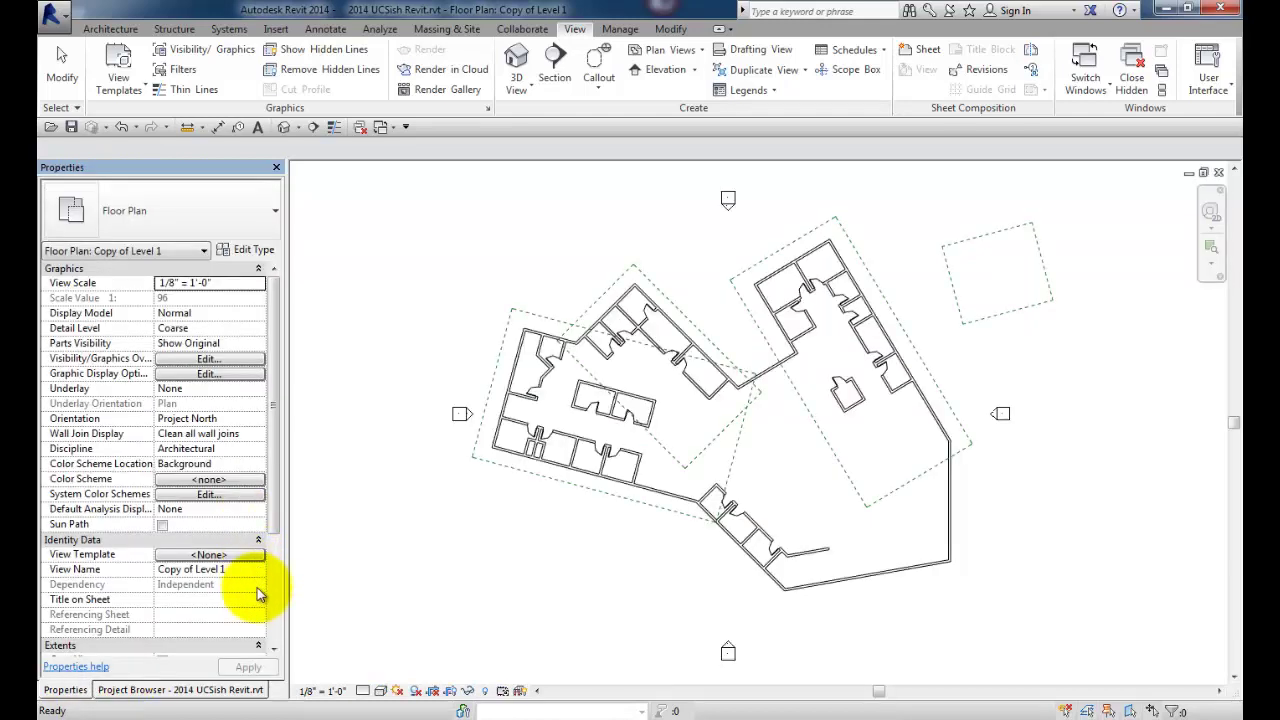
{"action": "scroll", "coordinate": [255, 590], "scroll_direction": "down", "scroll_amount": 5}
{"action": "left_click", "coordinate": [255, 577]}
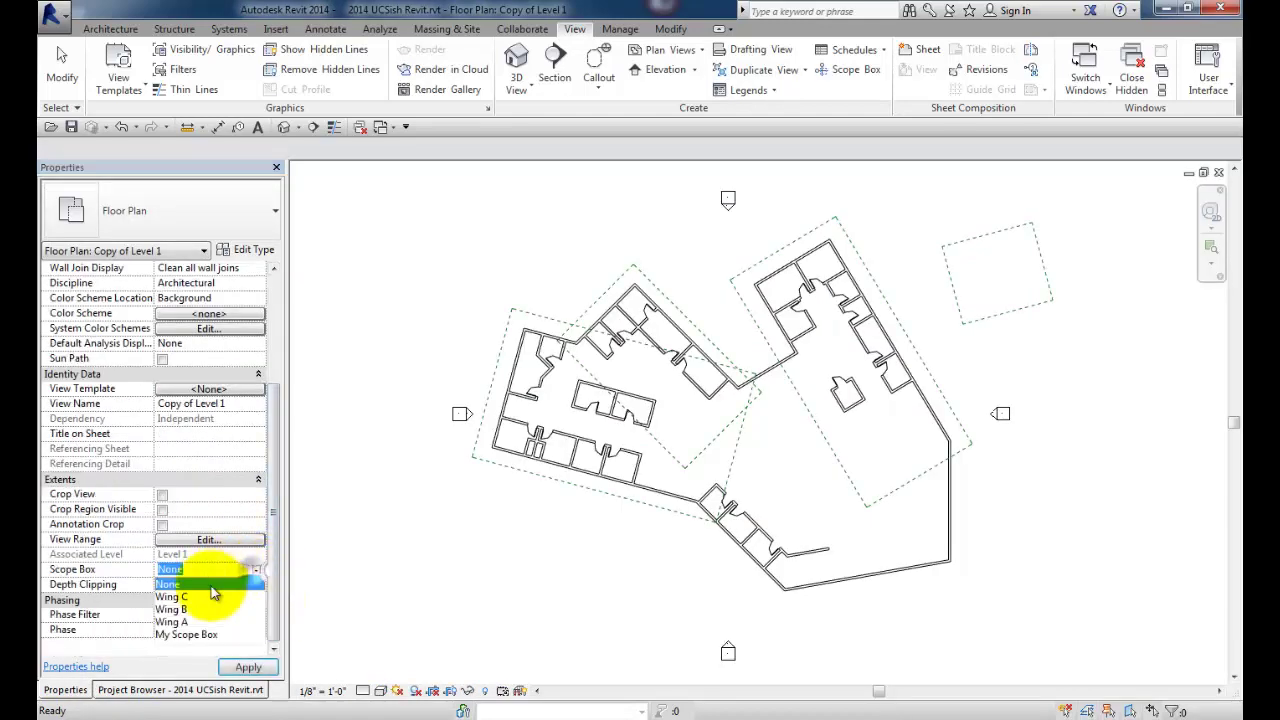
Crop the view to My Scope Box, zoom to fit, then return to Level 1.
{"action": "left_click", "coordinate": [188, 635]}
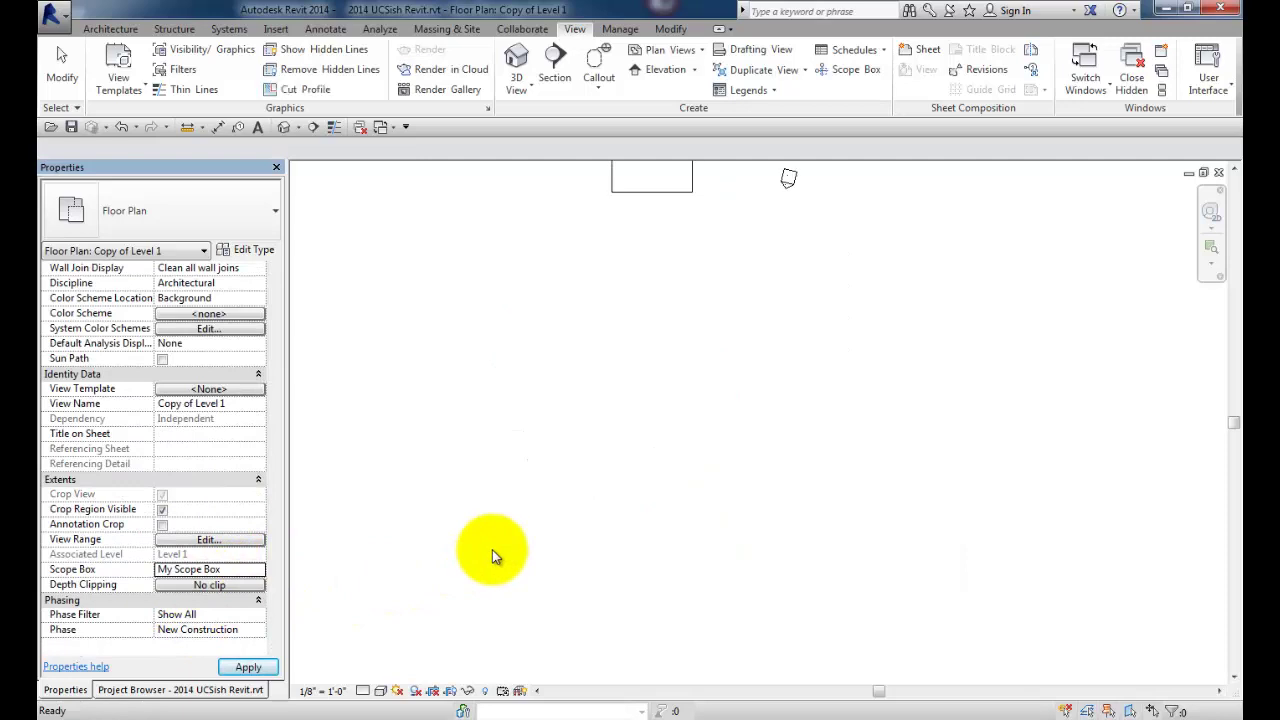
{"action": "right_click", "coordinate": [636, 538]}
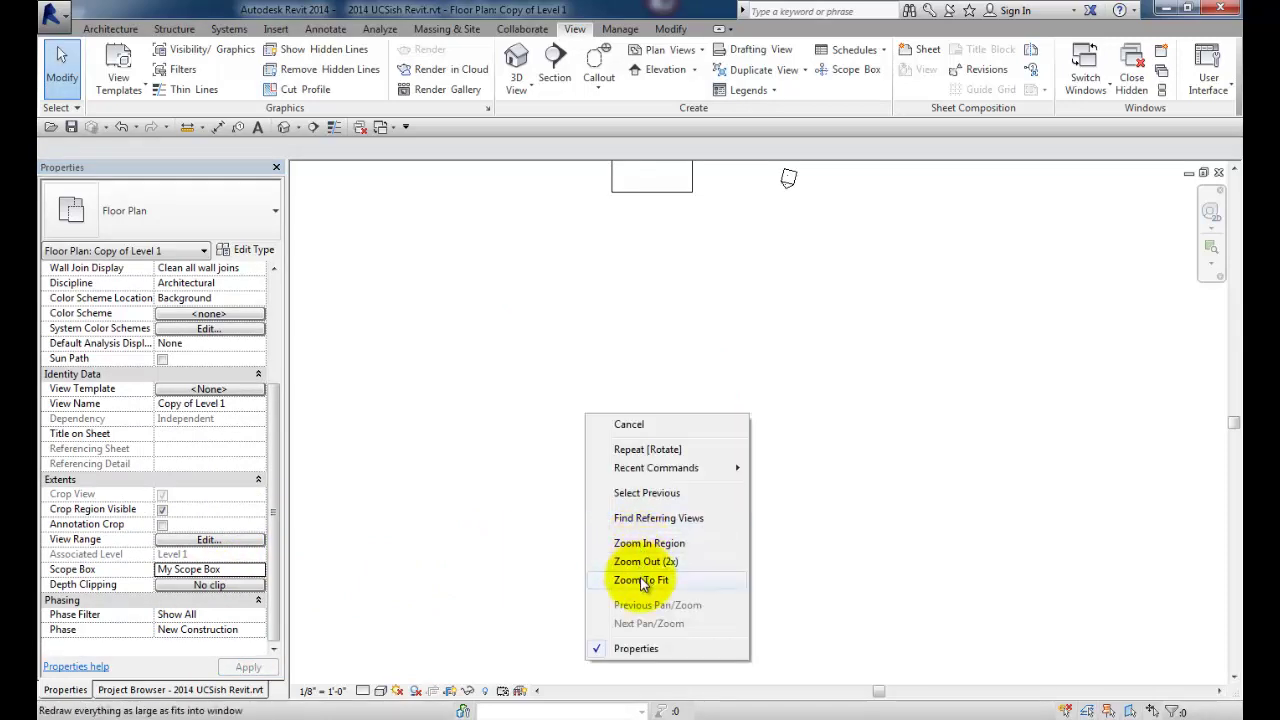
{"action": "left_click", "coordinate": [640, 579]}
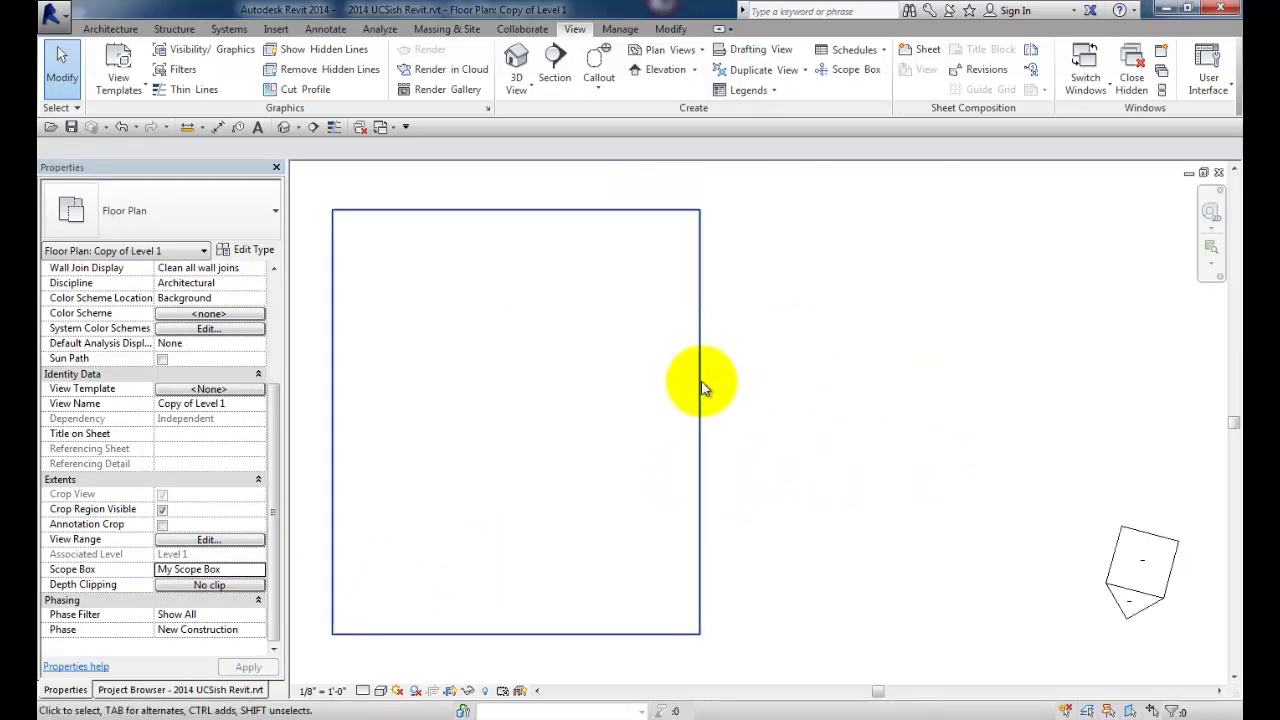
{"action": "left_click", "coordinate": [701, 381]}
{"action": "scroll", "coordinate": [815, 418], "scroll_direction": "down", "scroll_amount": 3}
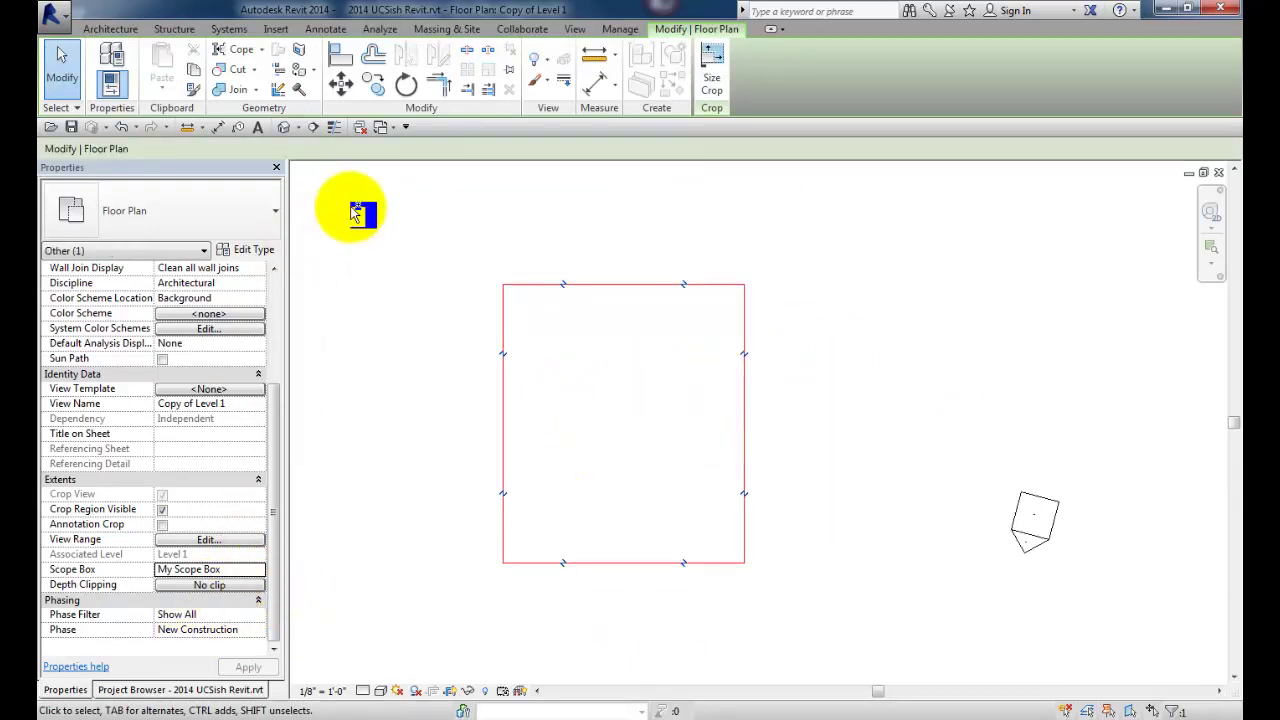
{"action": "left_click", "coordinate": [720, 279]}
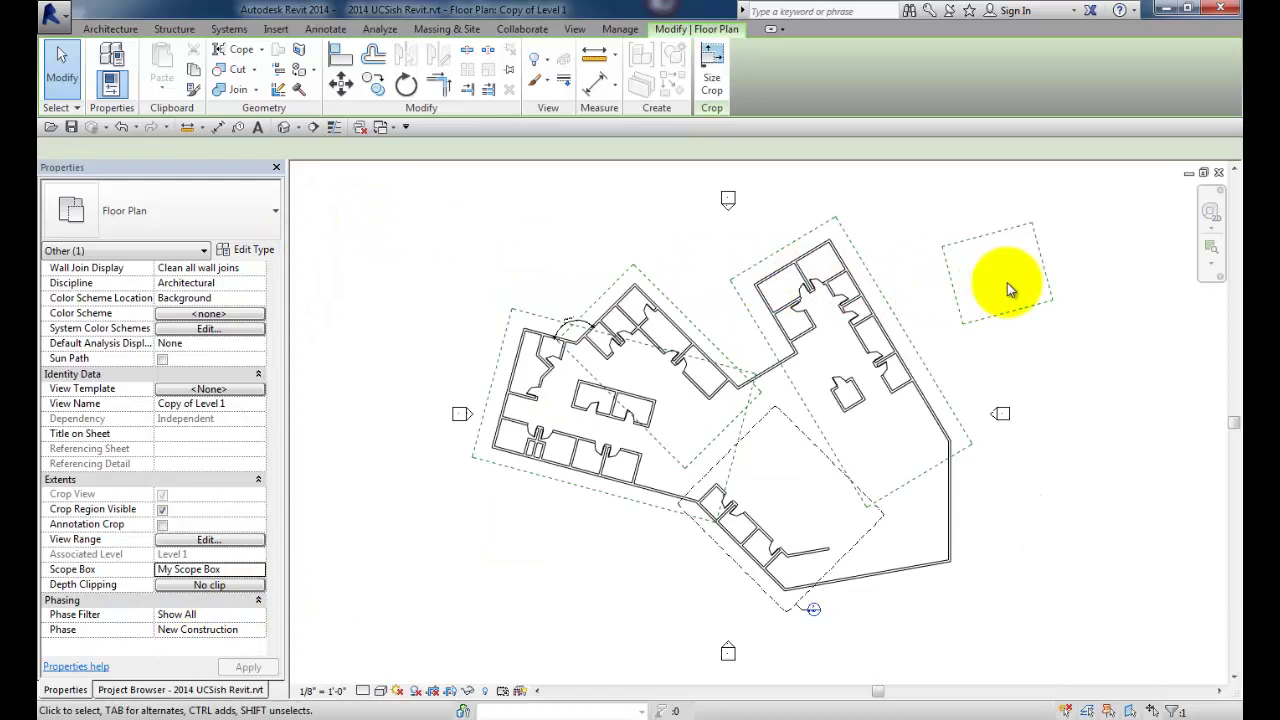
Draw a small closed loop of Generic - 8" walls inside My Scope Box, then switch to sheet A103.
{"action": "left_click", "coordinate": [110, 29]}
{"action": "left_click", "coordinate": [105, 60]}
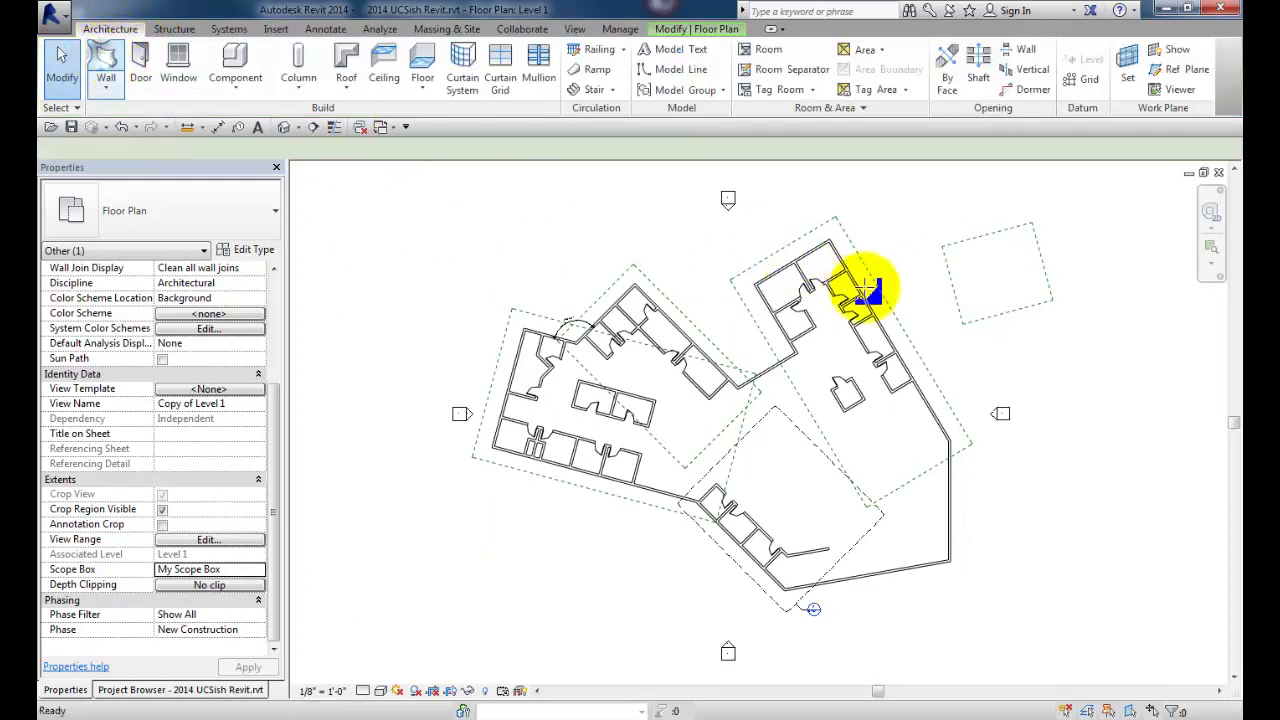
{"action": "left_click", "coordinate": [970, 262]}
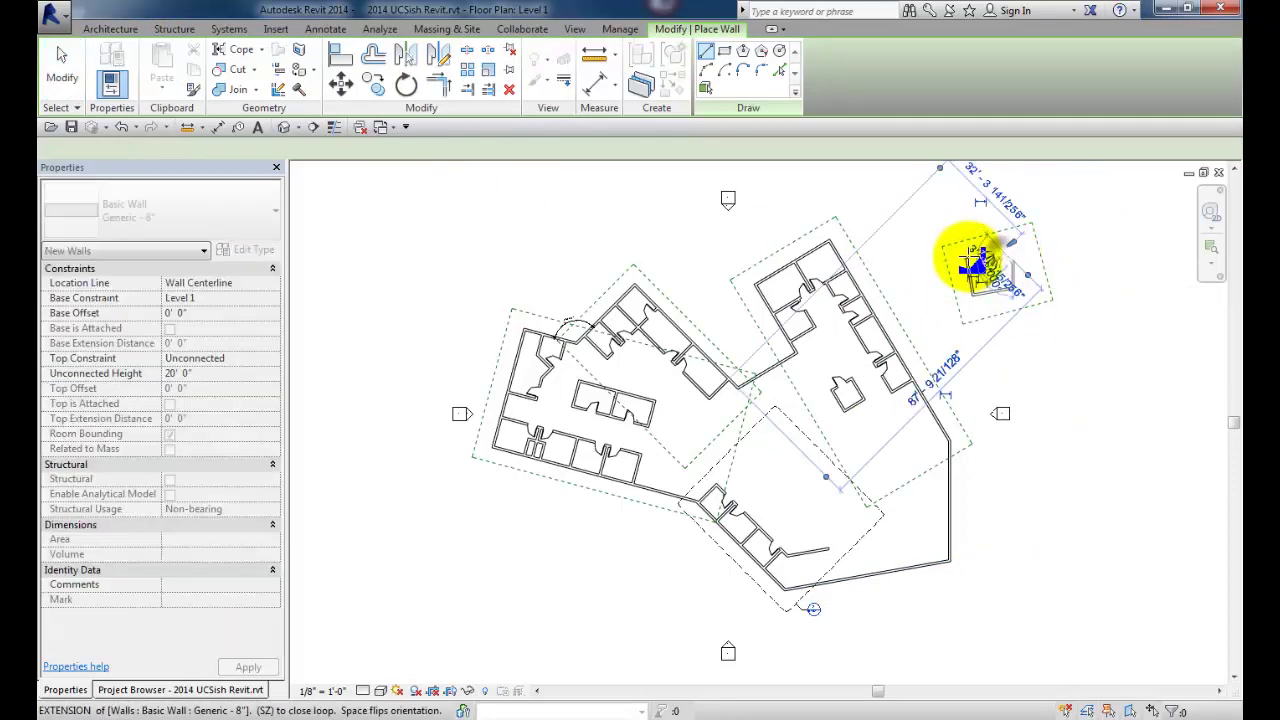
{"action": "left_click", "coordinate": [972, 262]}
{"action": "key", "text": "Escape"}
{"action": "key", "text": "Escape"}
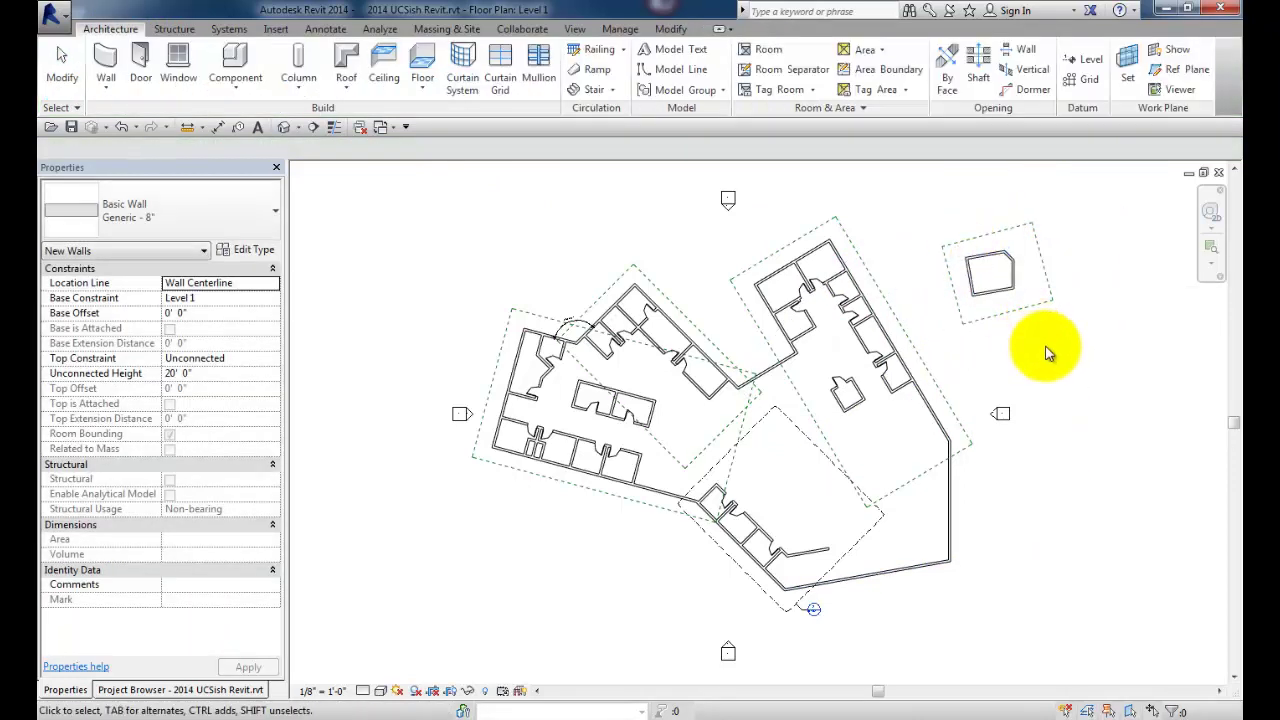
{"action": "key", "text": "ctrl+Tab"}
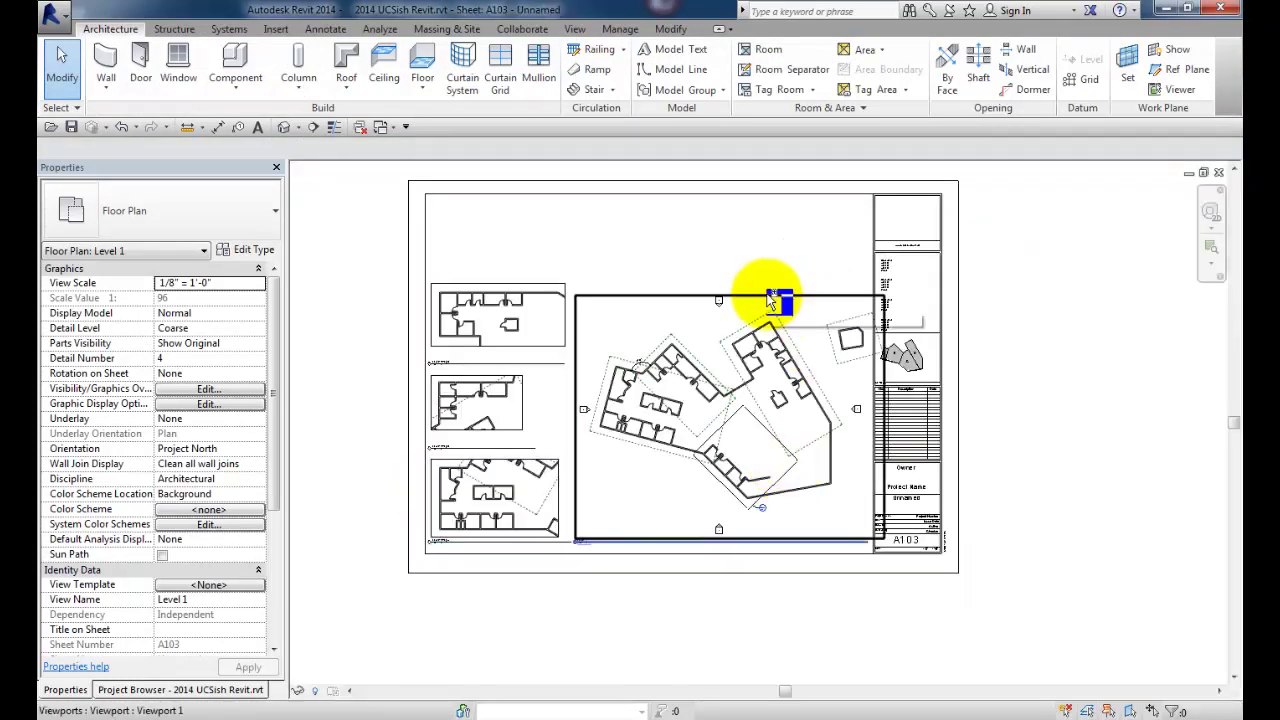
Tile the open views with WT, close the sheet A103 window, and re-tile the two floor plans.
{"action": "key", "text": "ctrl+Tab"}
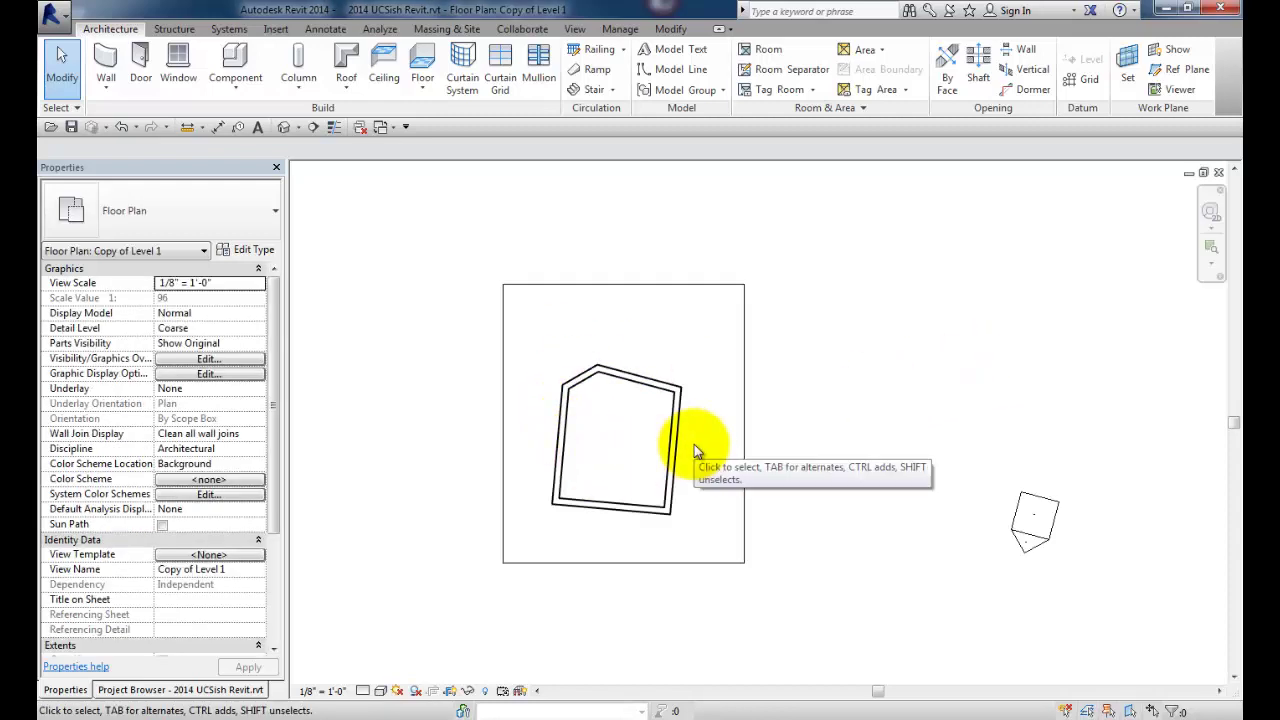
{"action": "key", "text": "w"}
{"action": "key", "text": "t"}
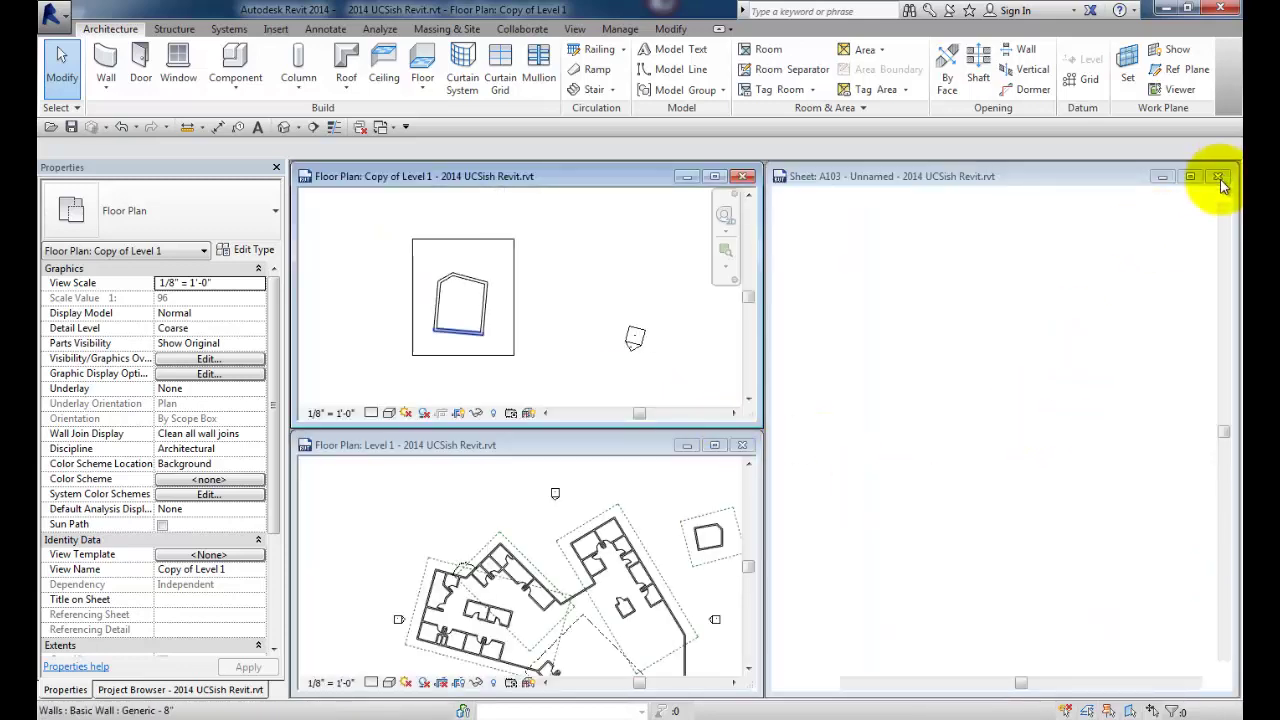
{"action": "left_click", "coordinate": [1220, 179]}
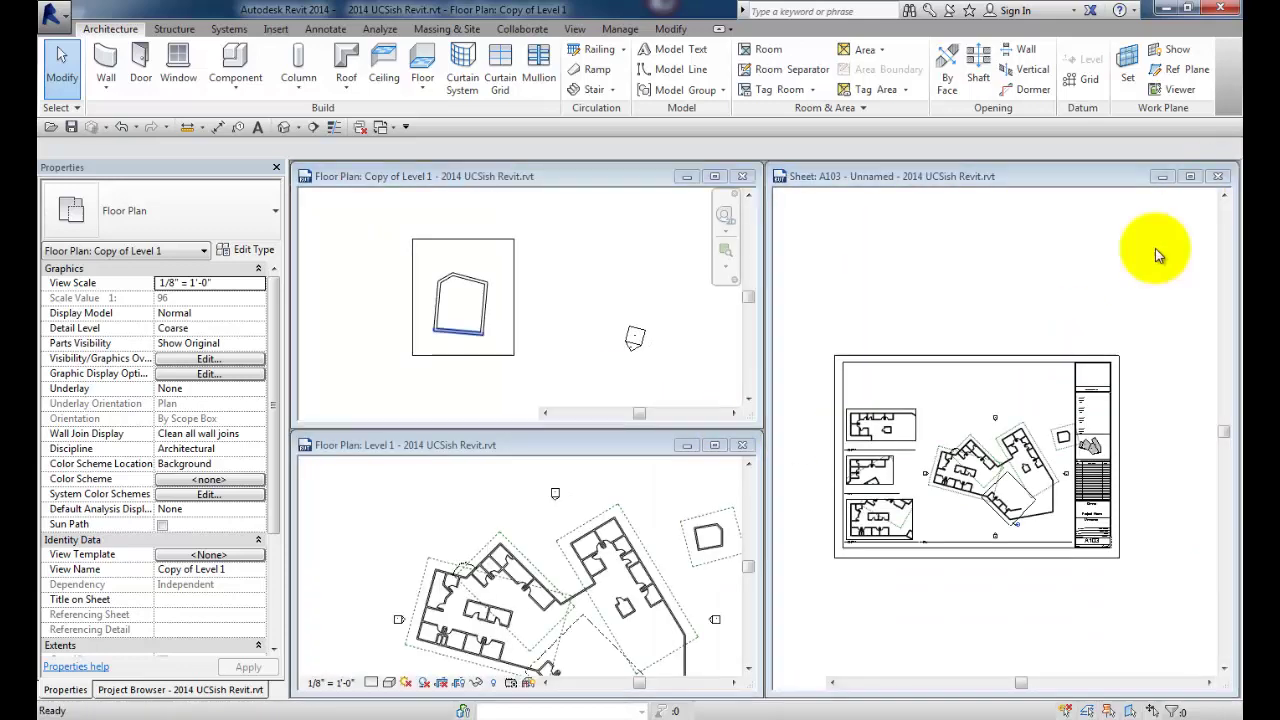
{"action": "key", "text": "w"}
{"action": "key", "text": "t"}
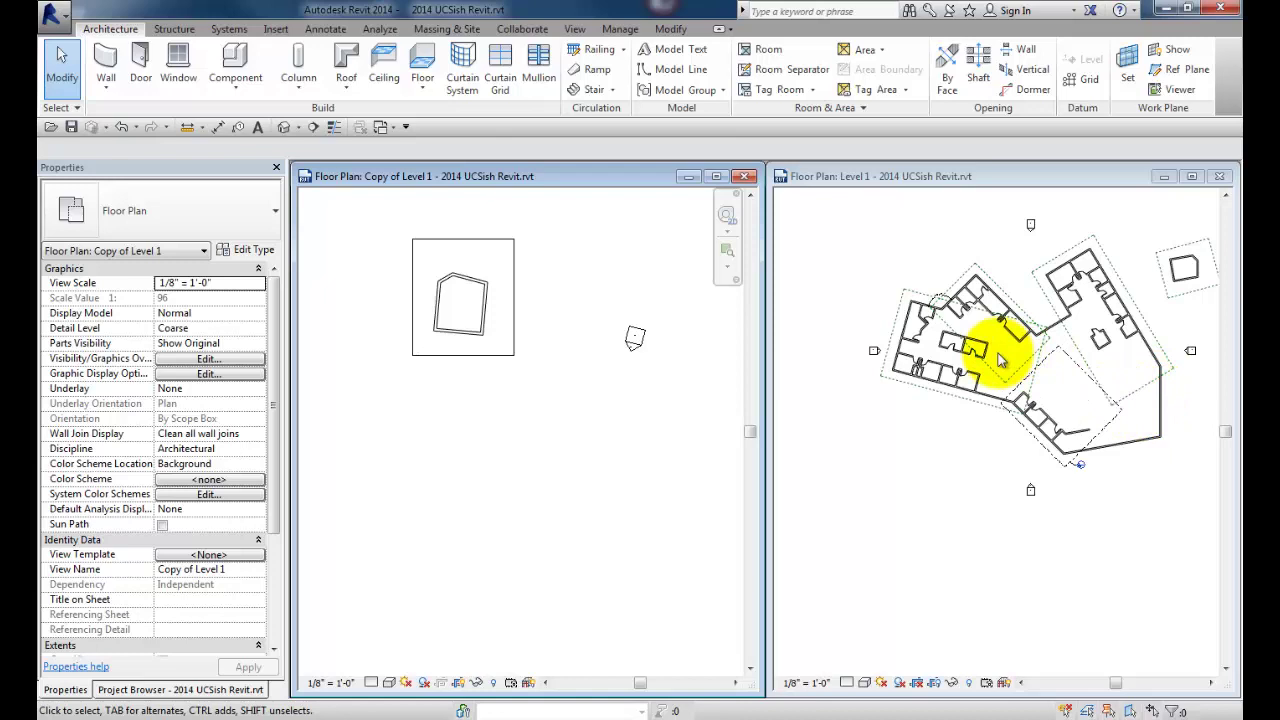
Reopen sheet A103 from the Project Browser and maximize it to fill the workspace.
{"action": "left_click", "coordinate": [153, 689]}
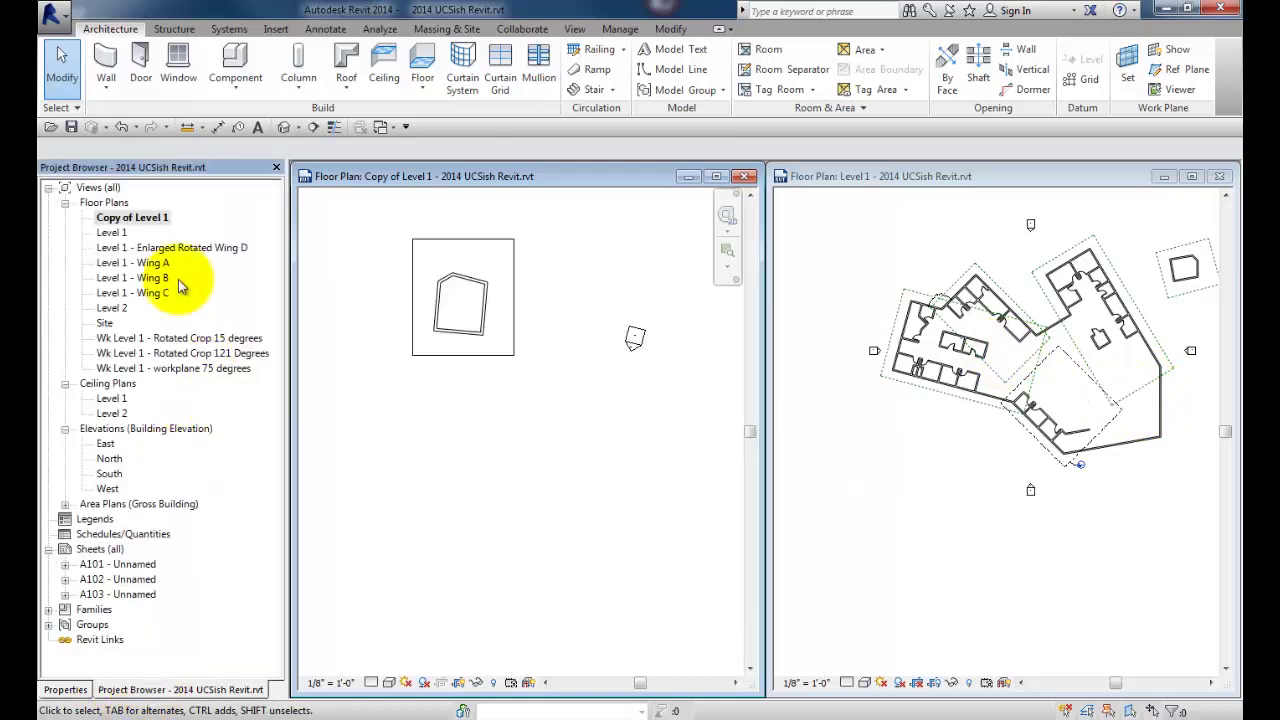
{"action": "double_click", "coordinate": [100, 594]}
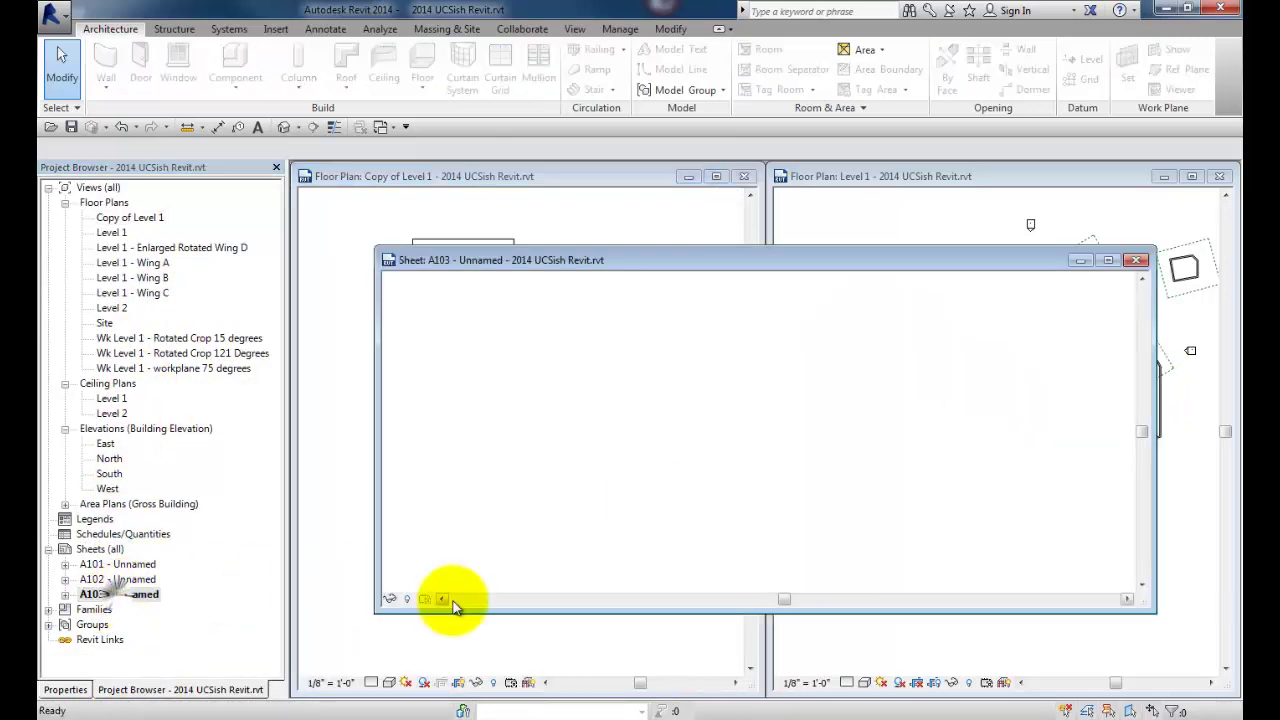
{"action": "left_click", "coordinate": [1108, 262]}
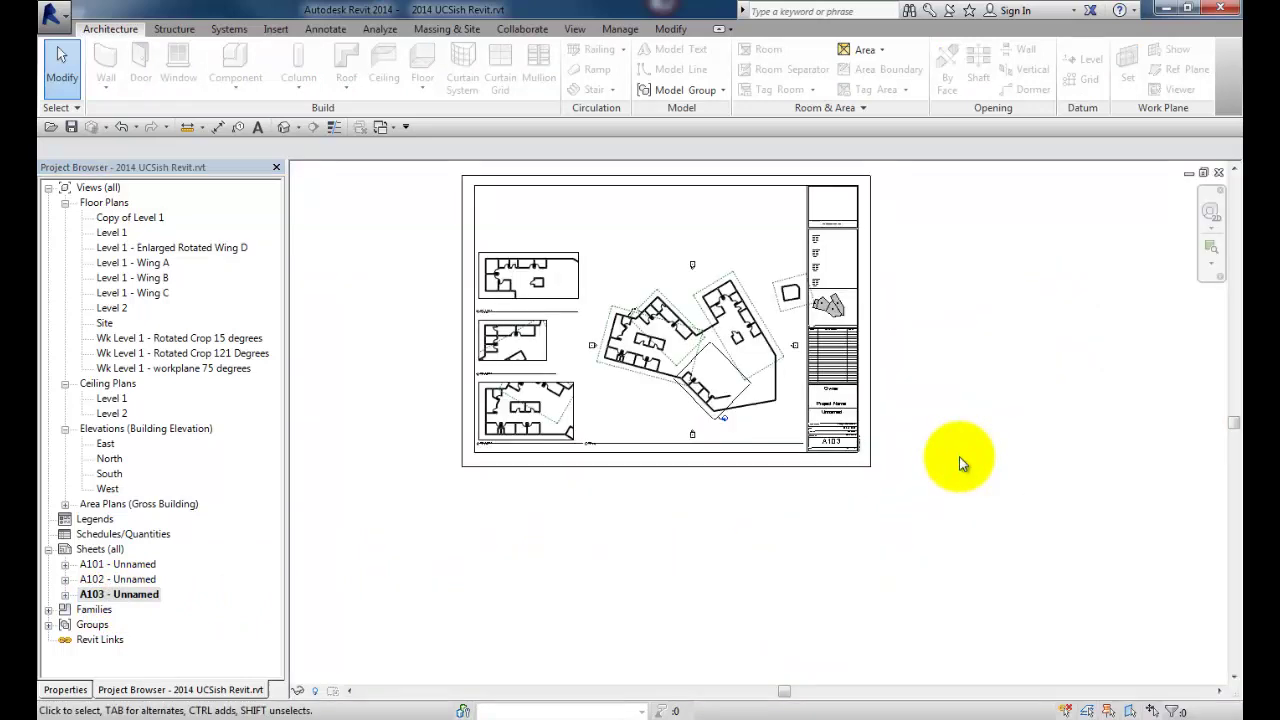